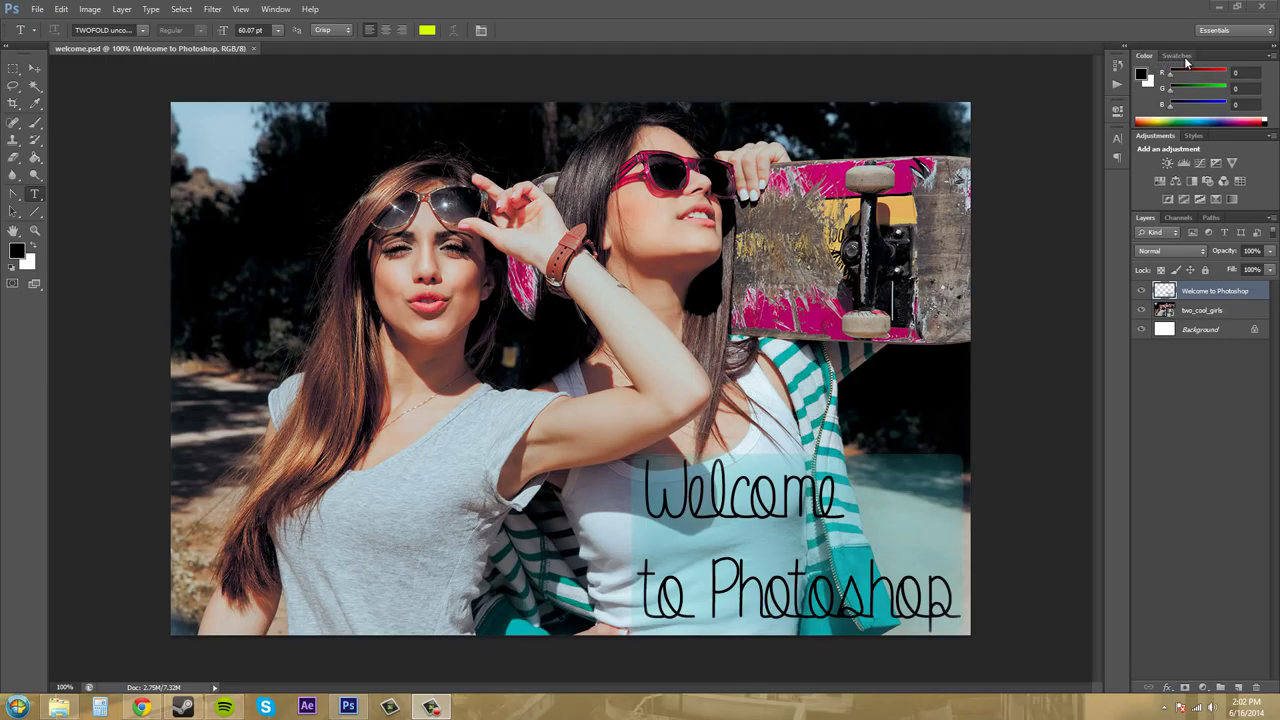
Flip the top group from Swatches back to Color, and bring Styles to the front of the middle group
click(1180, 58)
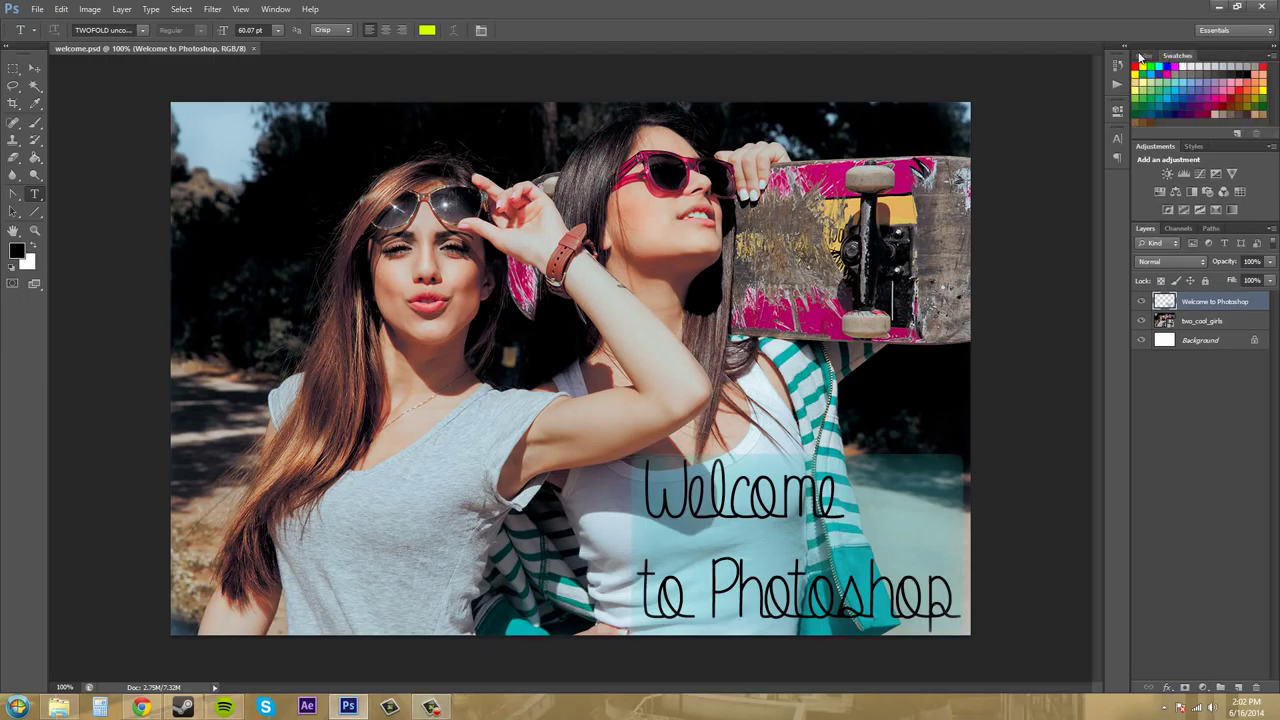
click(1140, 57)
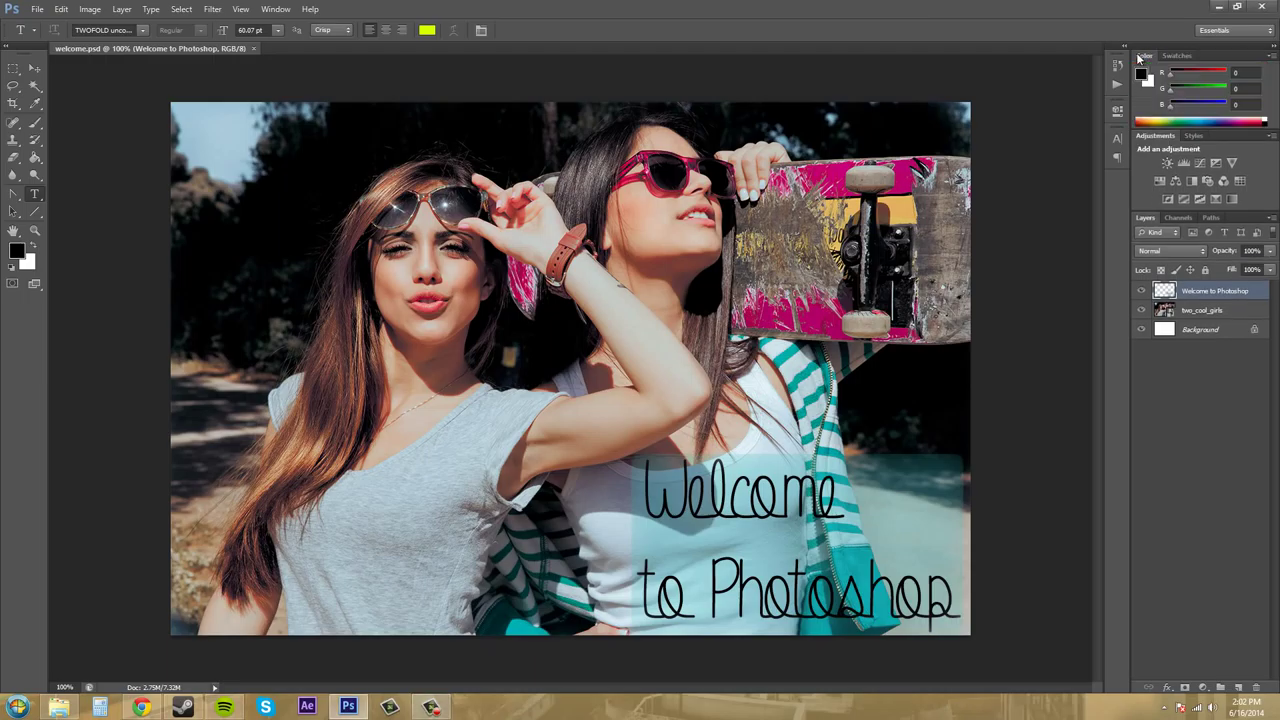
click(1194, 135)
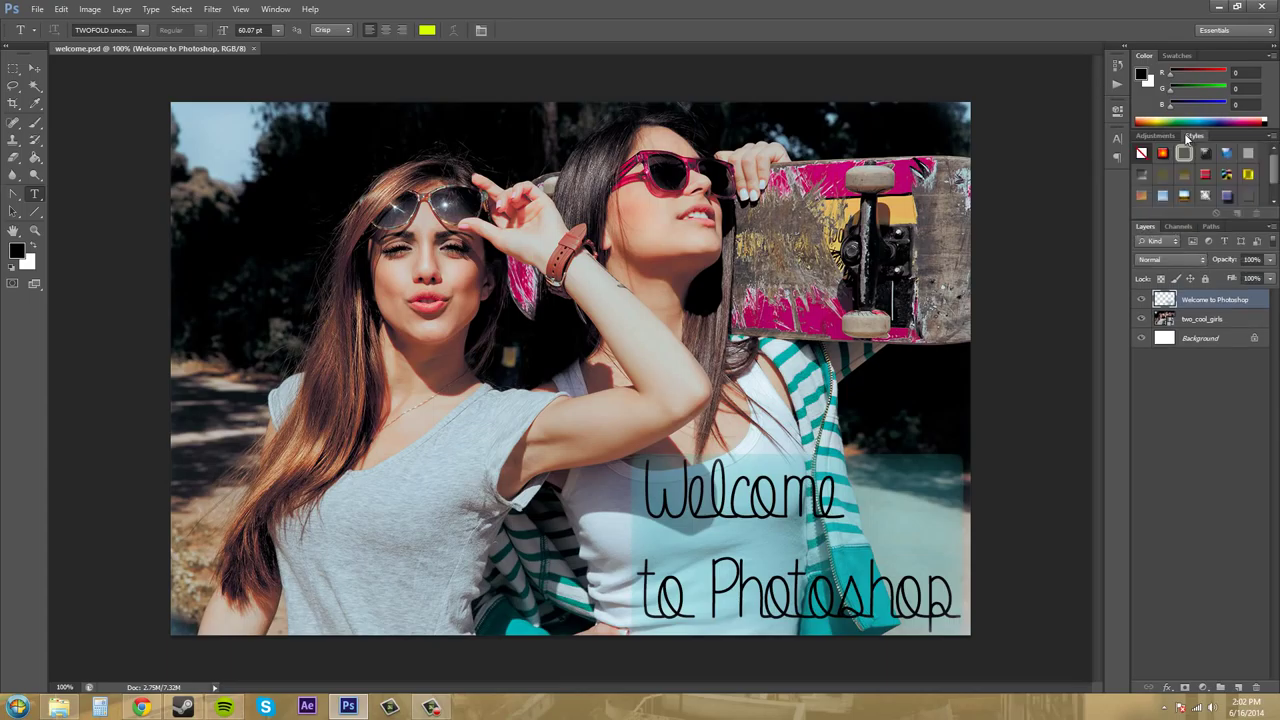
Check the Channels and Paths tabs, return to Layers, and bring up the Window menu's panel list
click(1178, 226)
click(1211, 226)
click(1178, 226)
click(1145, 226)
click(287, 12)
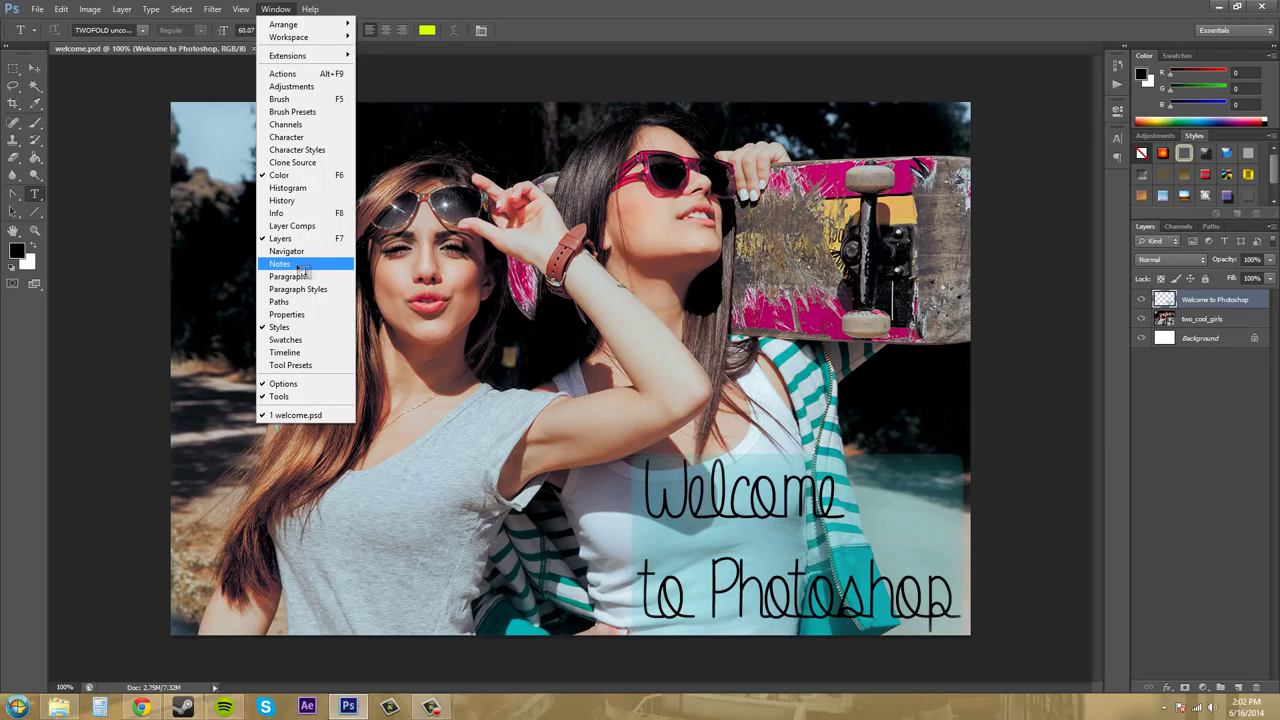
Open Notes, dock it beside Color, move it back into Layer Comps, and collapse that flyout
click(296, 266)
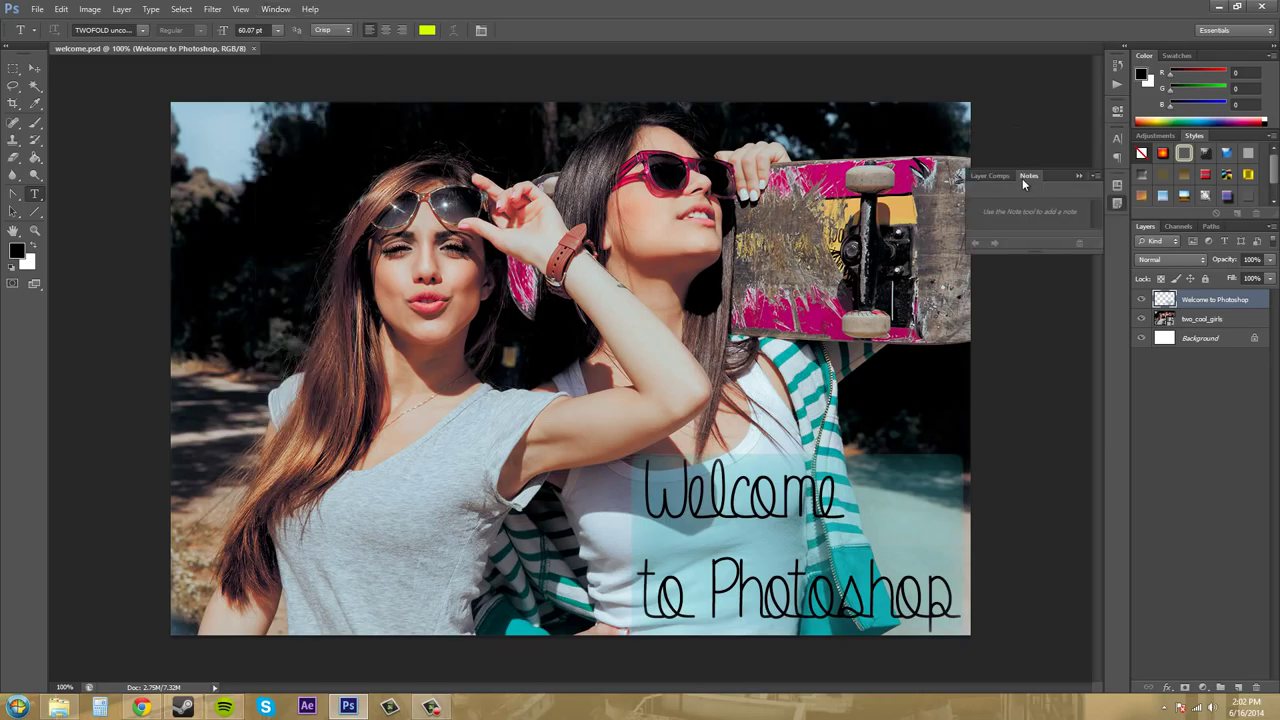
drag(1028, 176, 1216, 62)
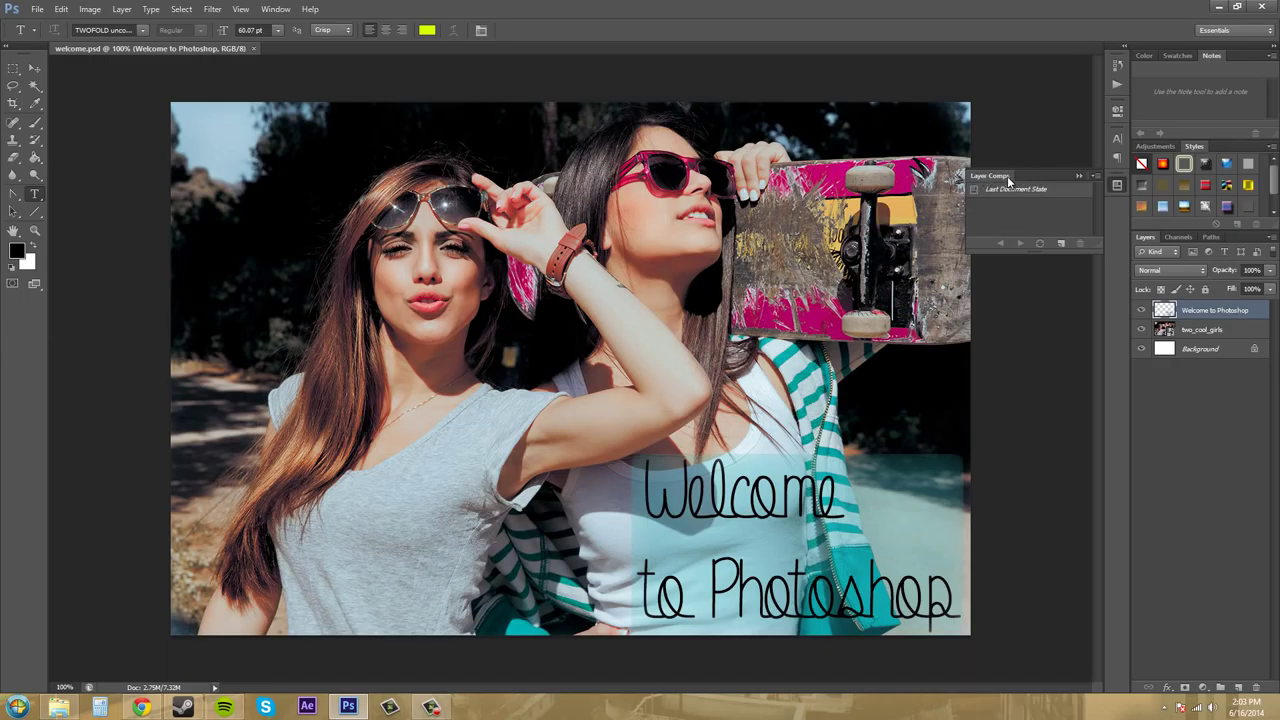
click(1118, 188)
click(1118, 188)
drag(1204, 53, 1045, 176)
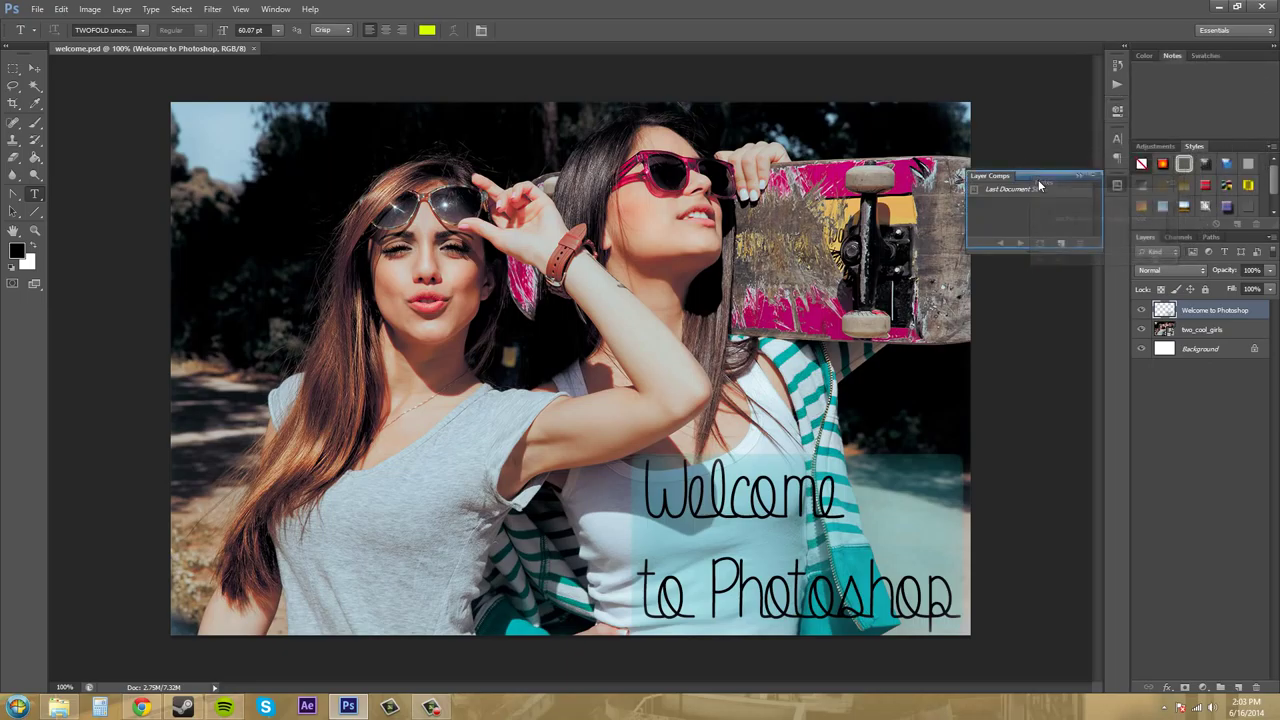
click(1116, 204)
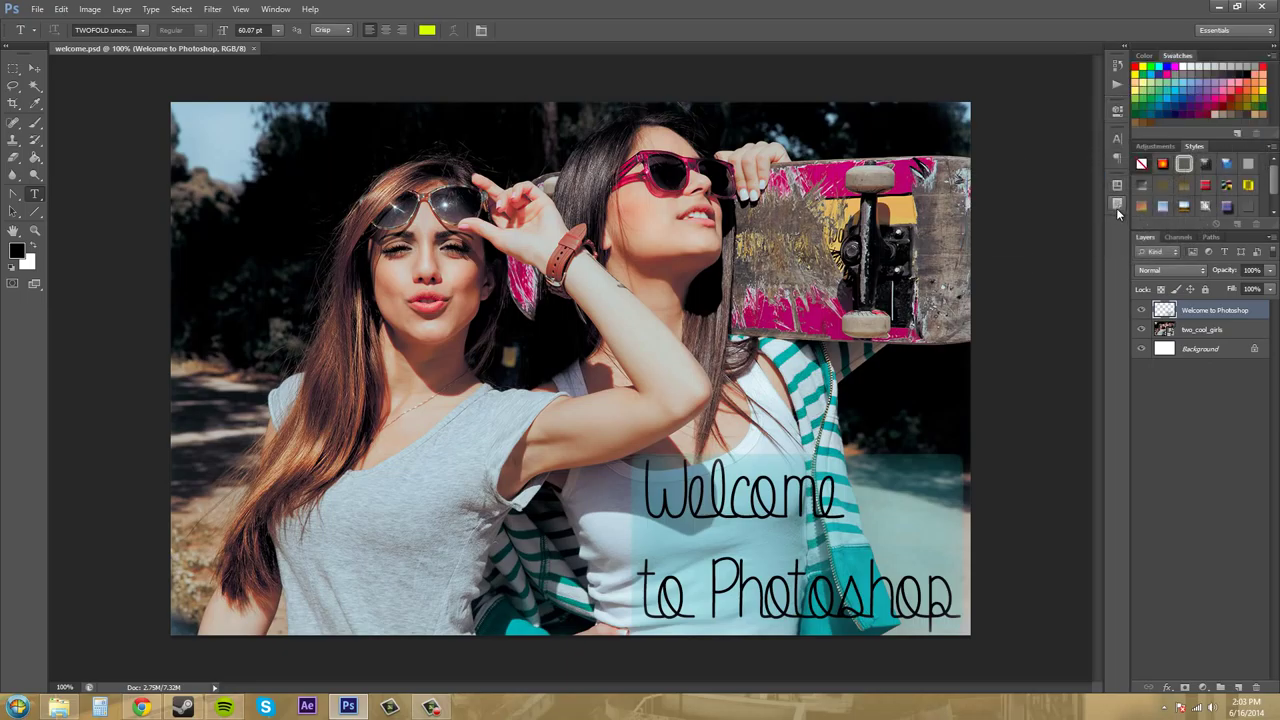
Bring Adjustments to the front and expand Paragraph, glancing at Character before returning to Paragraph
click(1156, 147)
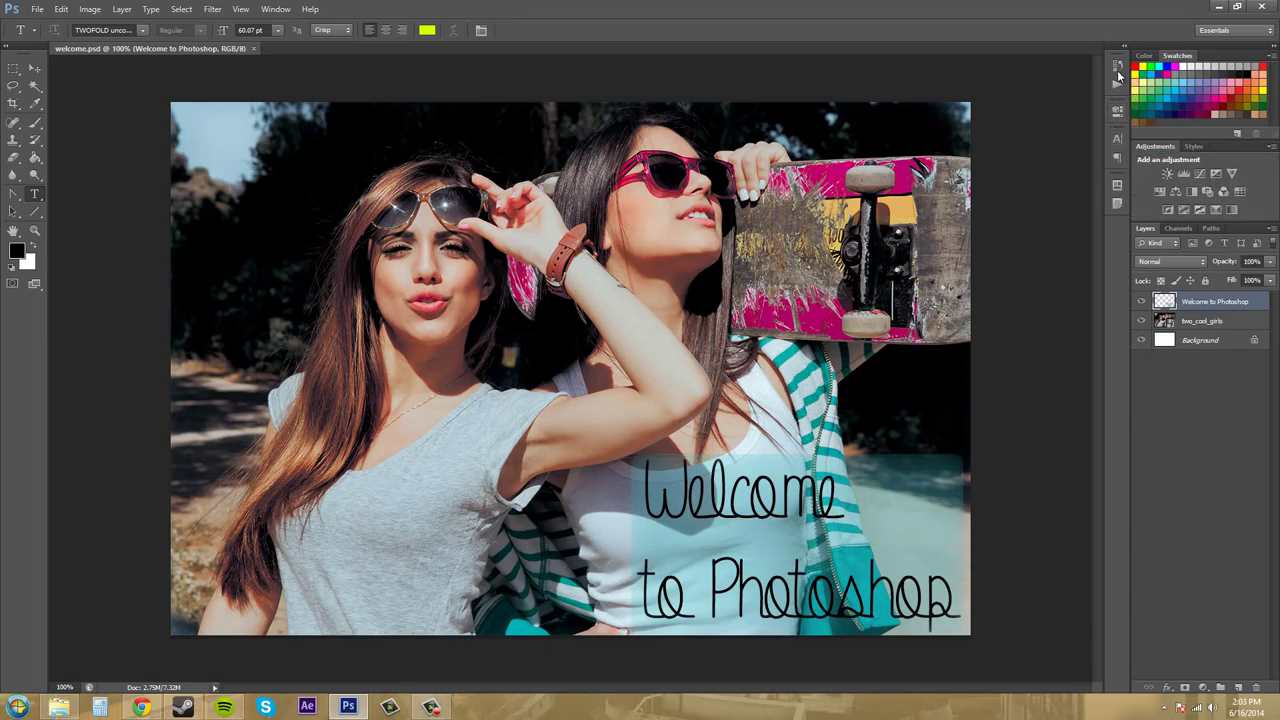
click(1117, 157)
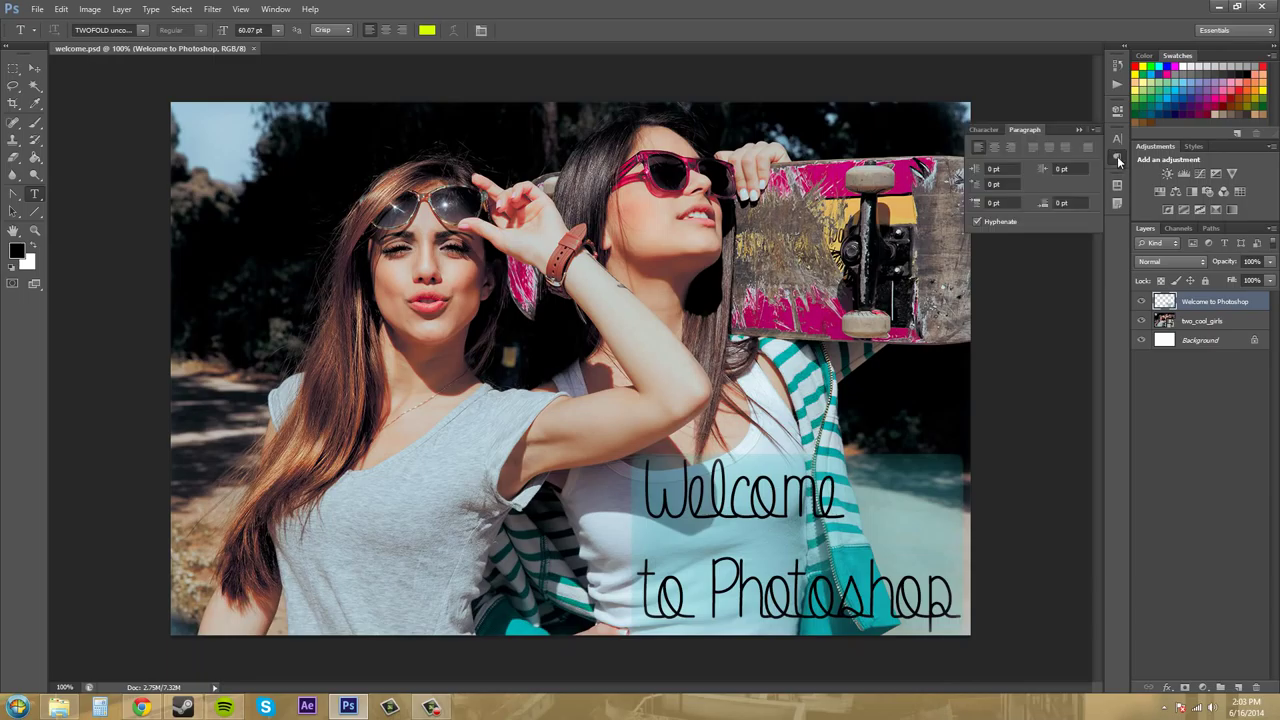
click(980, 131)
click(1022, 129)
Open the History/Actions flyout, view the History steps, then collapse and re-expand it
click(1115, 66)
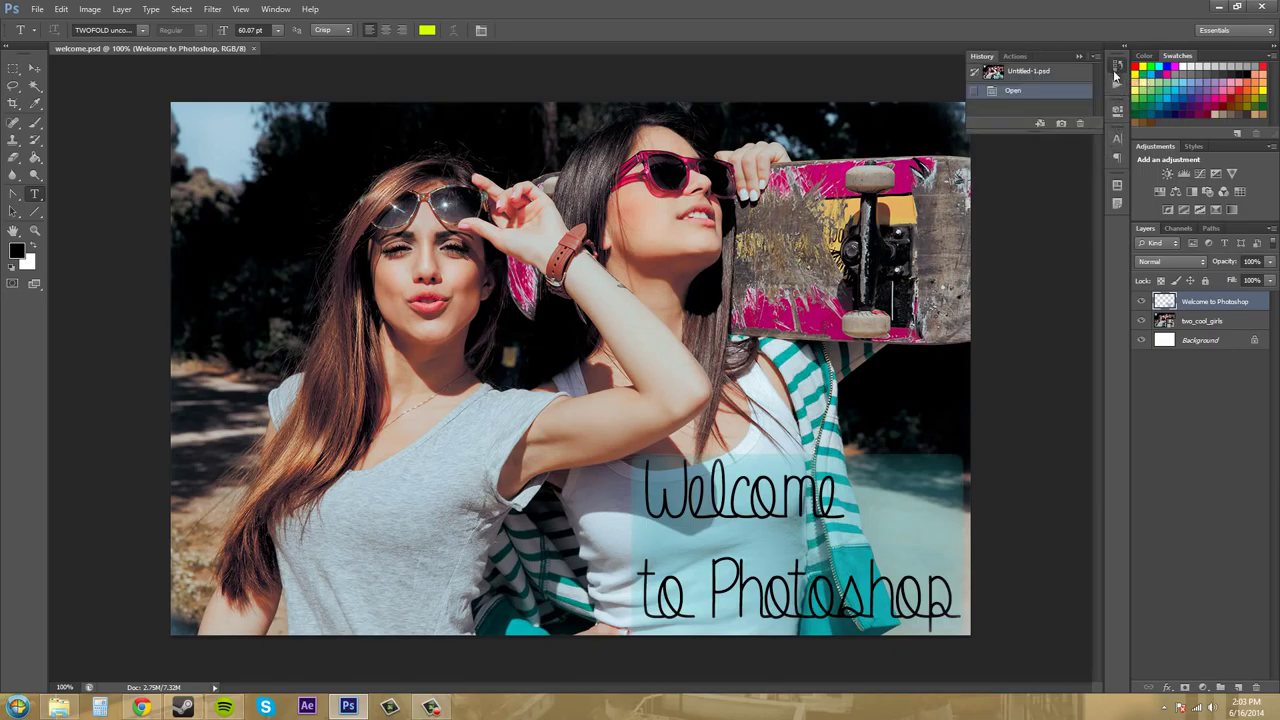
click(1008, 56)
click(981, 56)
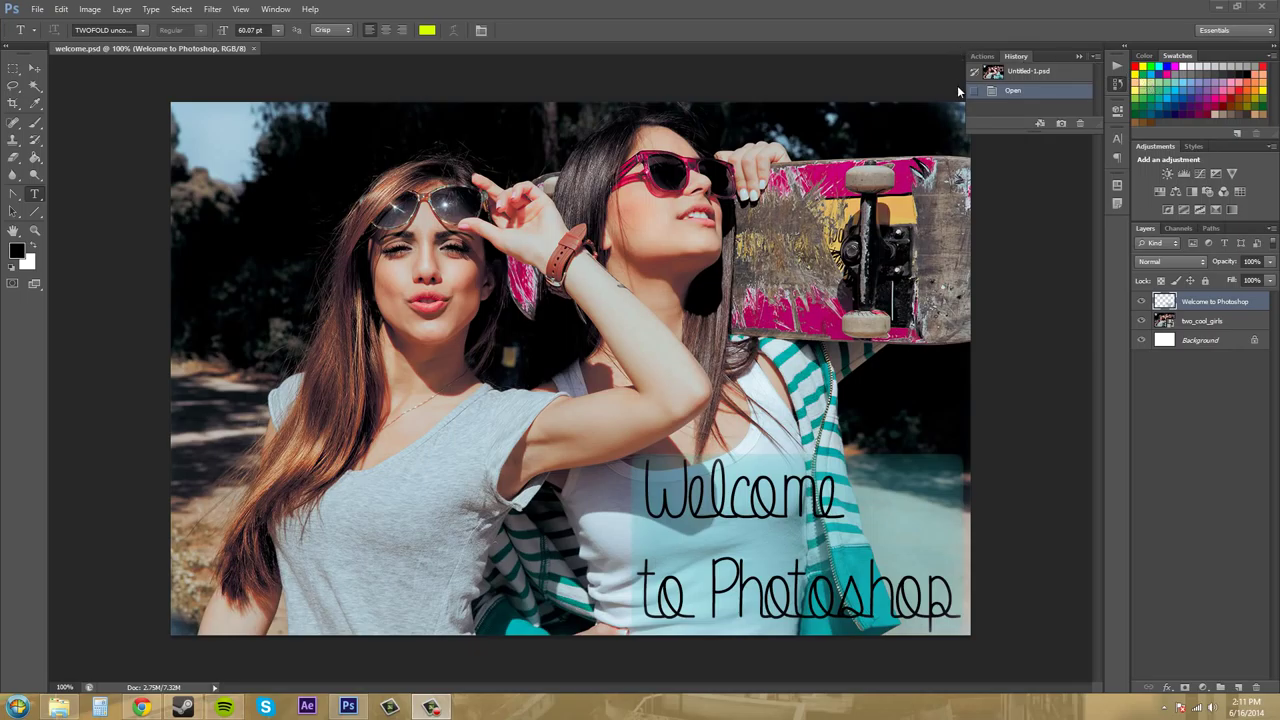
click(1079, 57)
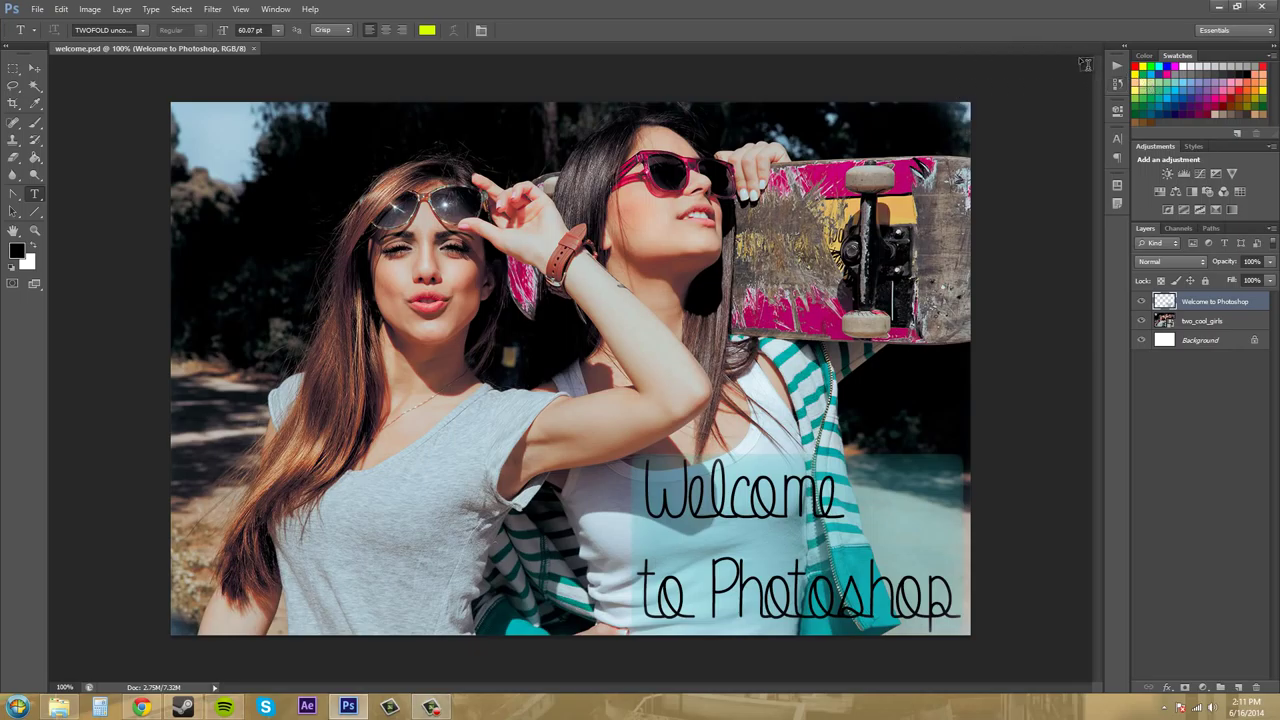
click(1116, 67)
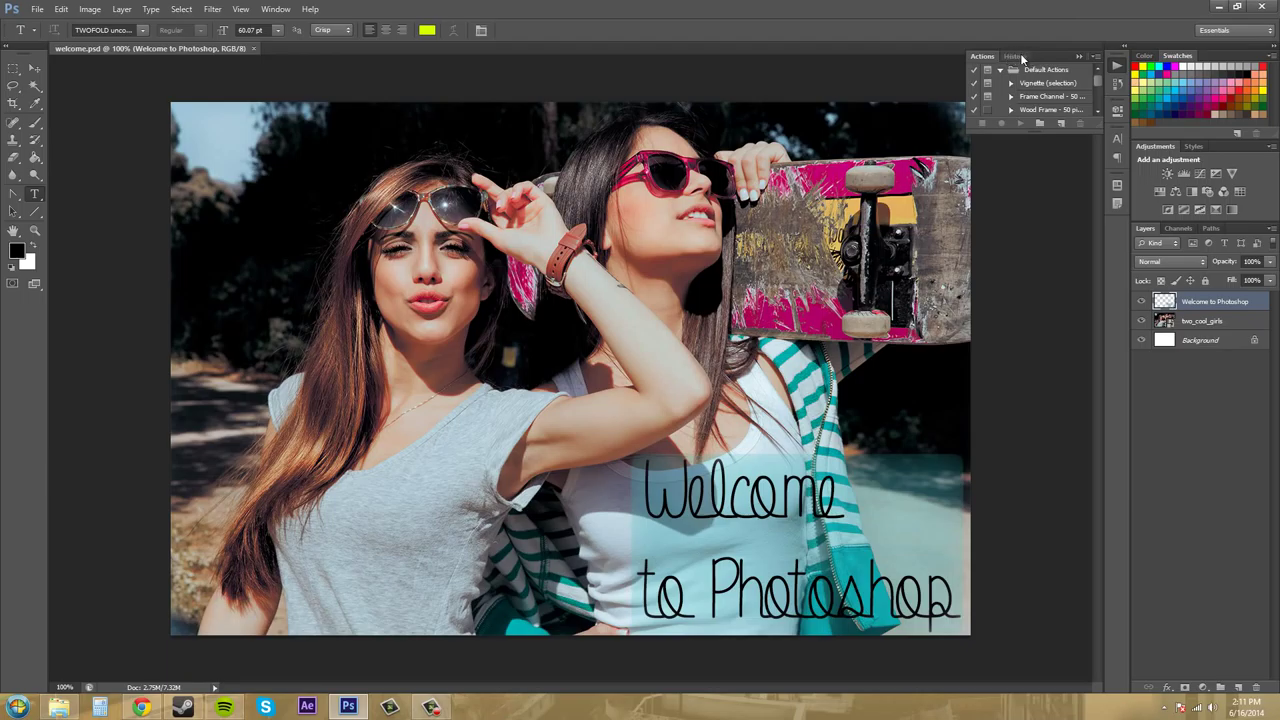
Pull History out of the Actions group as a floating panel, close it, and bring up the Window menu
click(1015, 56)
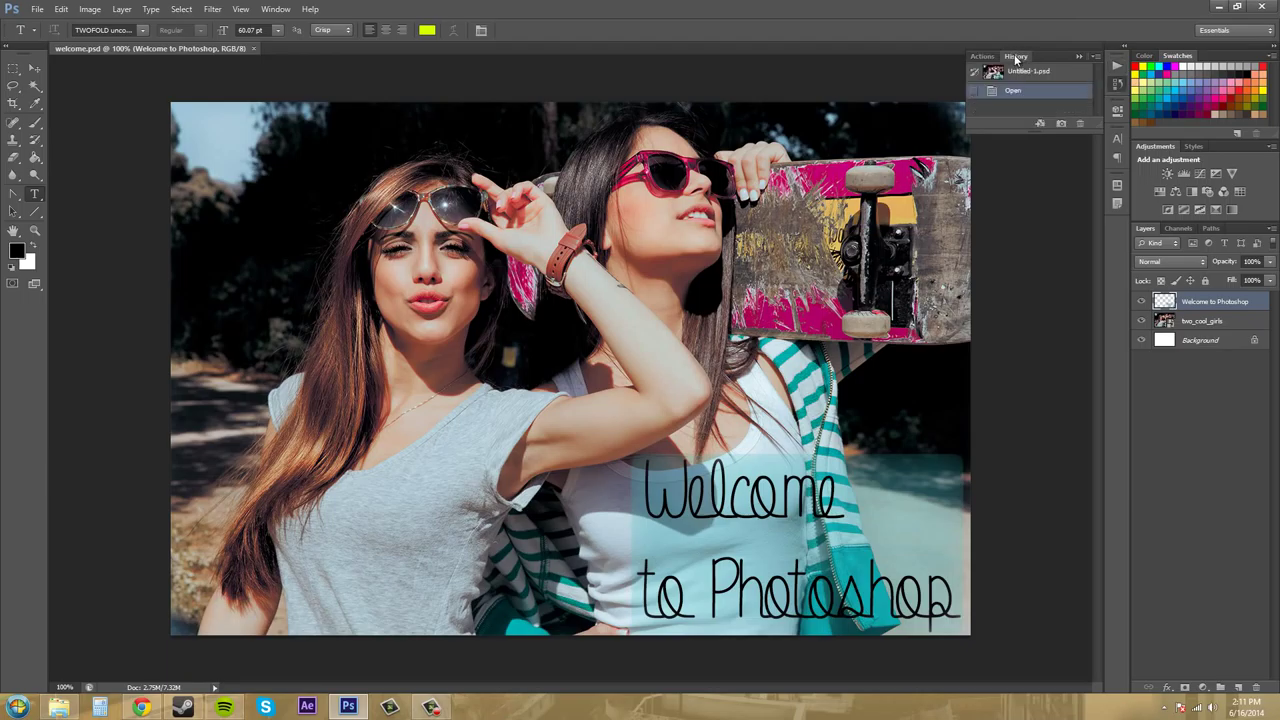
drag(1015, 57, 949, 261)
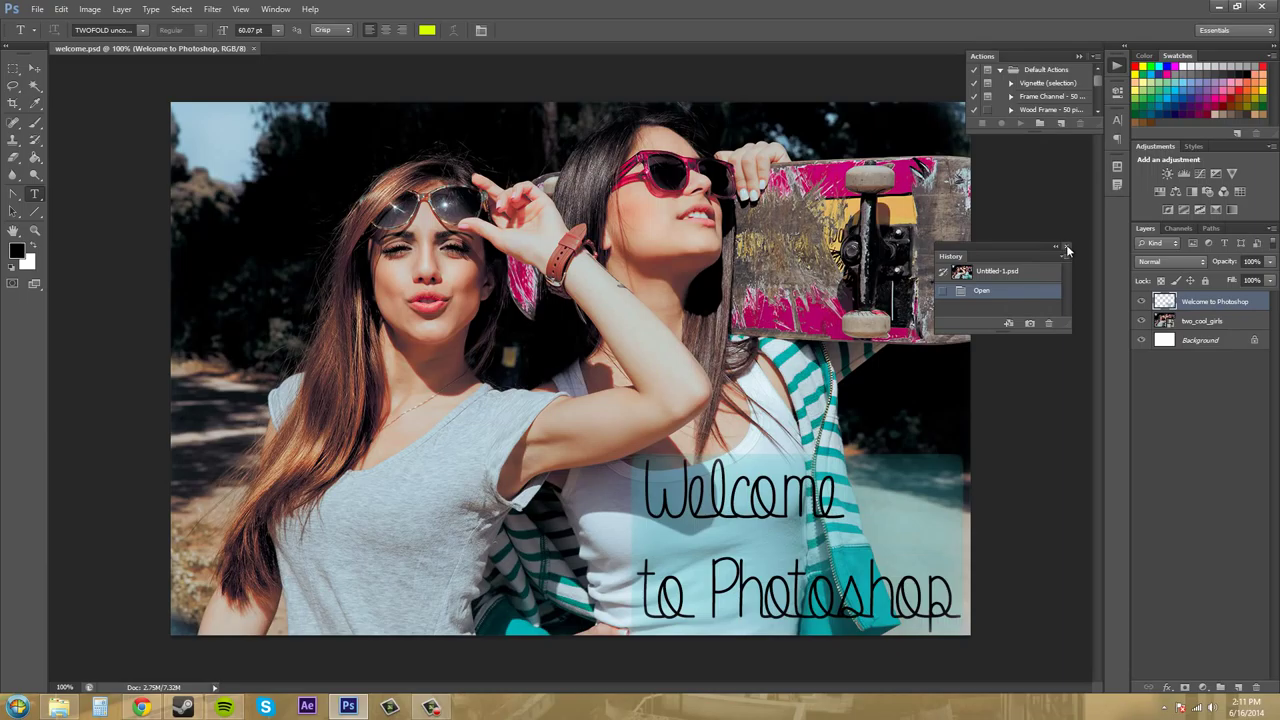
click(1066, 246)
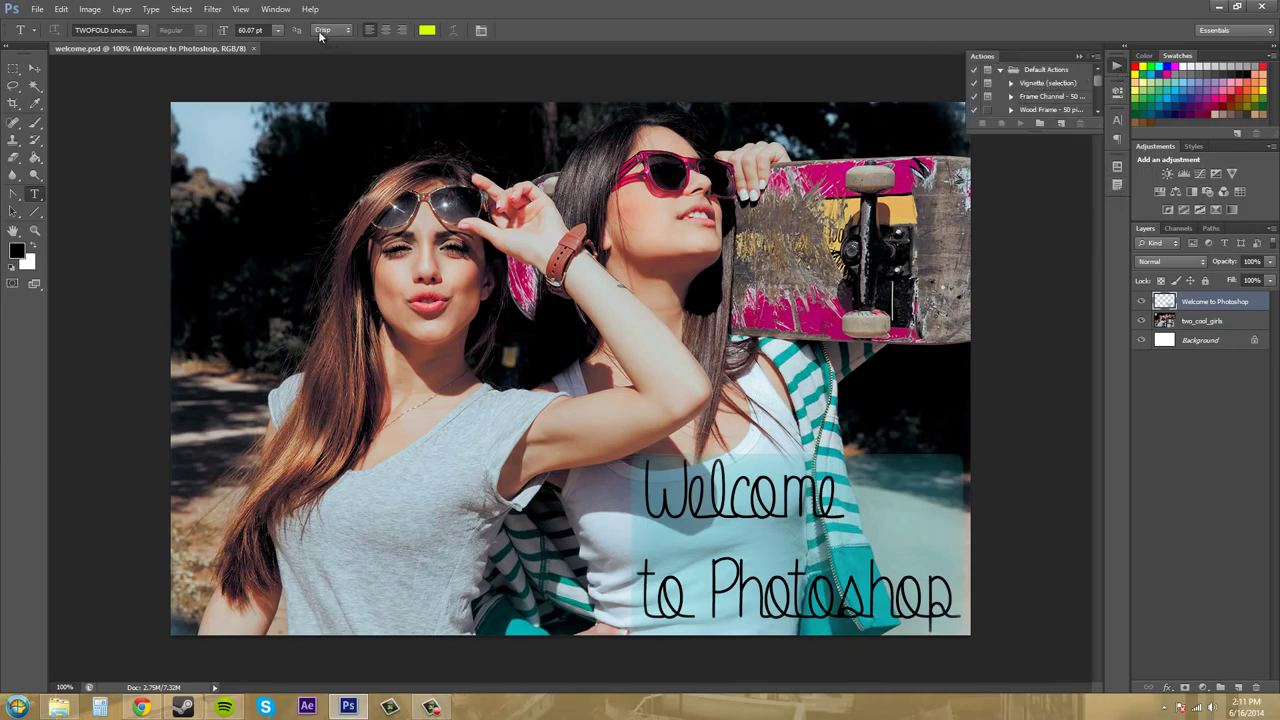
click(274, 10)
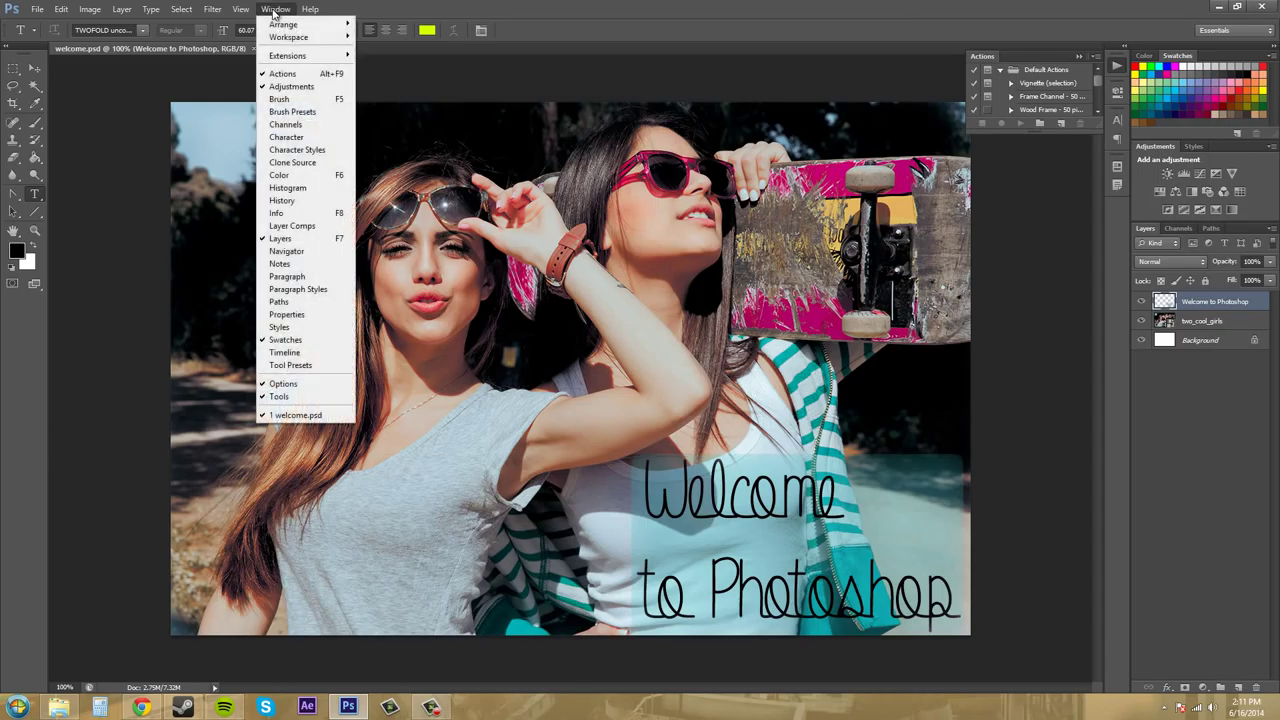
Reopen History from the Window menu and dock it back into the Actions group
click(283, 201)
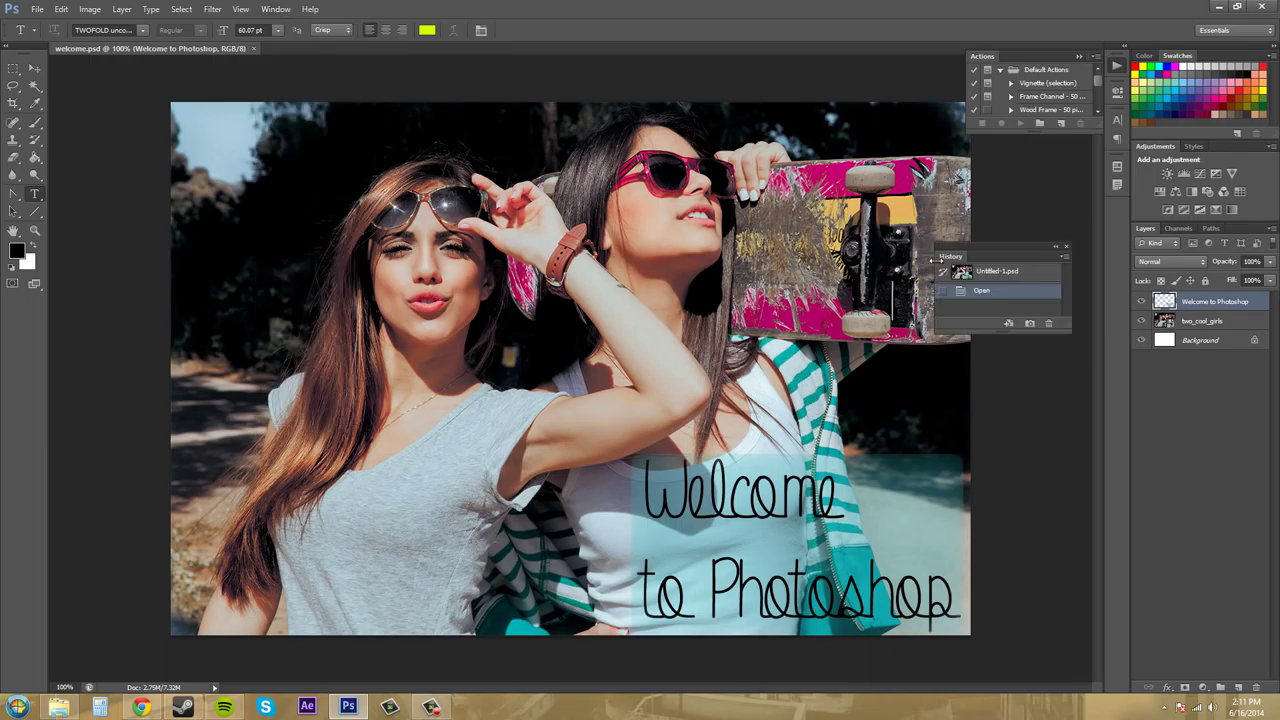
drag(946, 262, 1022, 62)
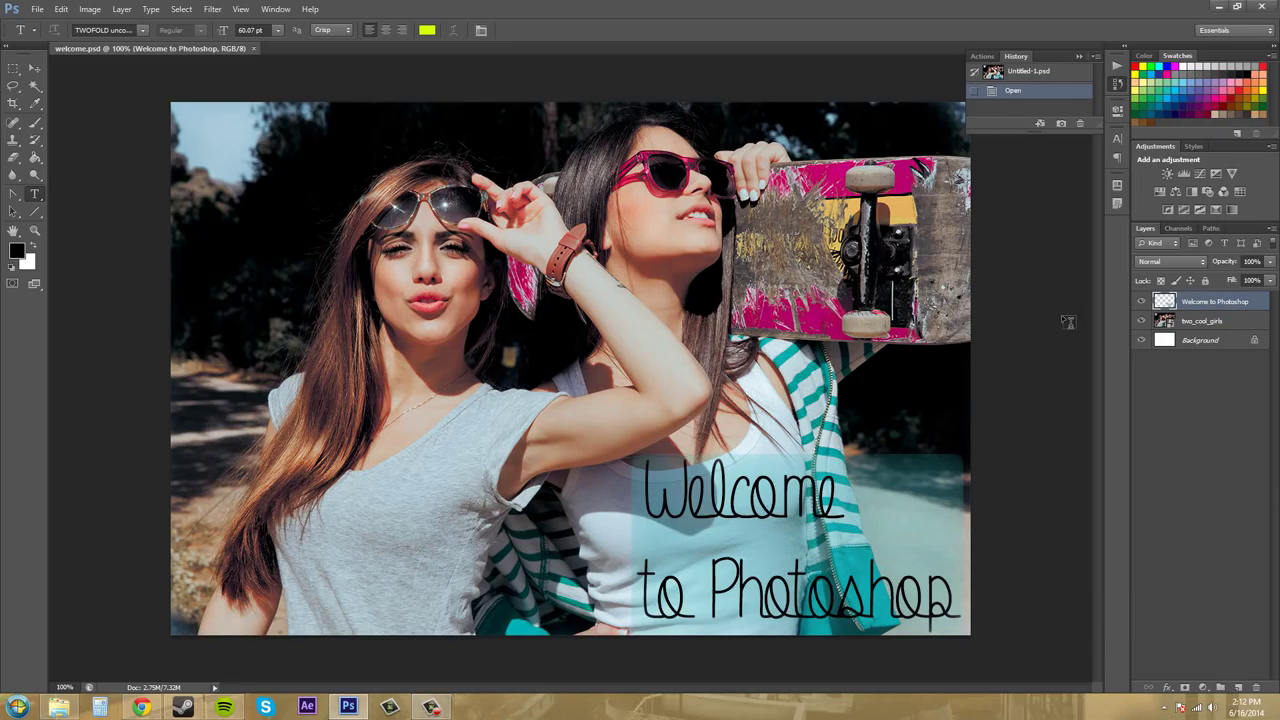
Hide and restore all panels with Tab, then switch to the Move tool to commit the type layer
key(Tab)
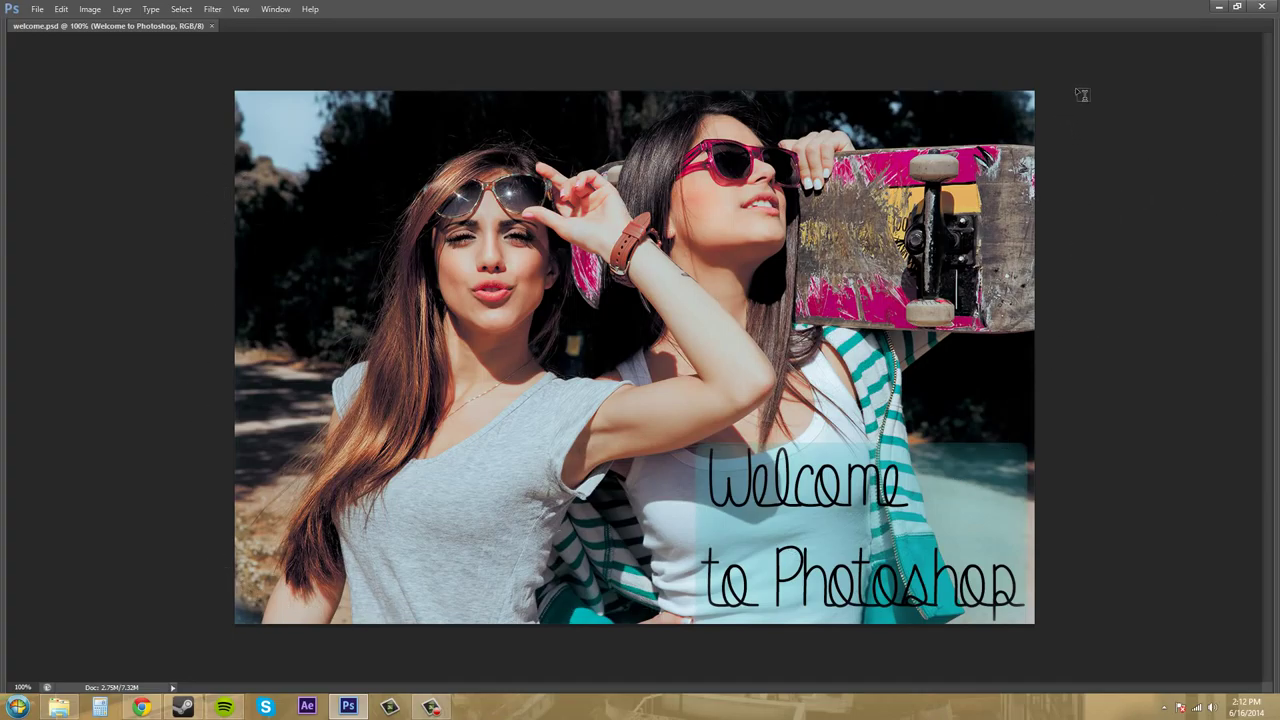
key(Tab)
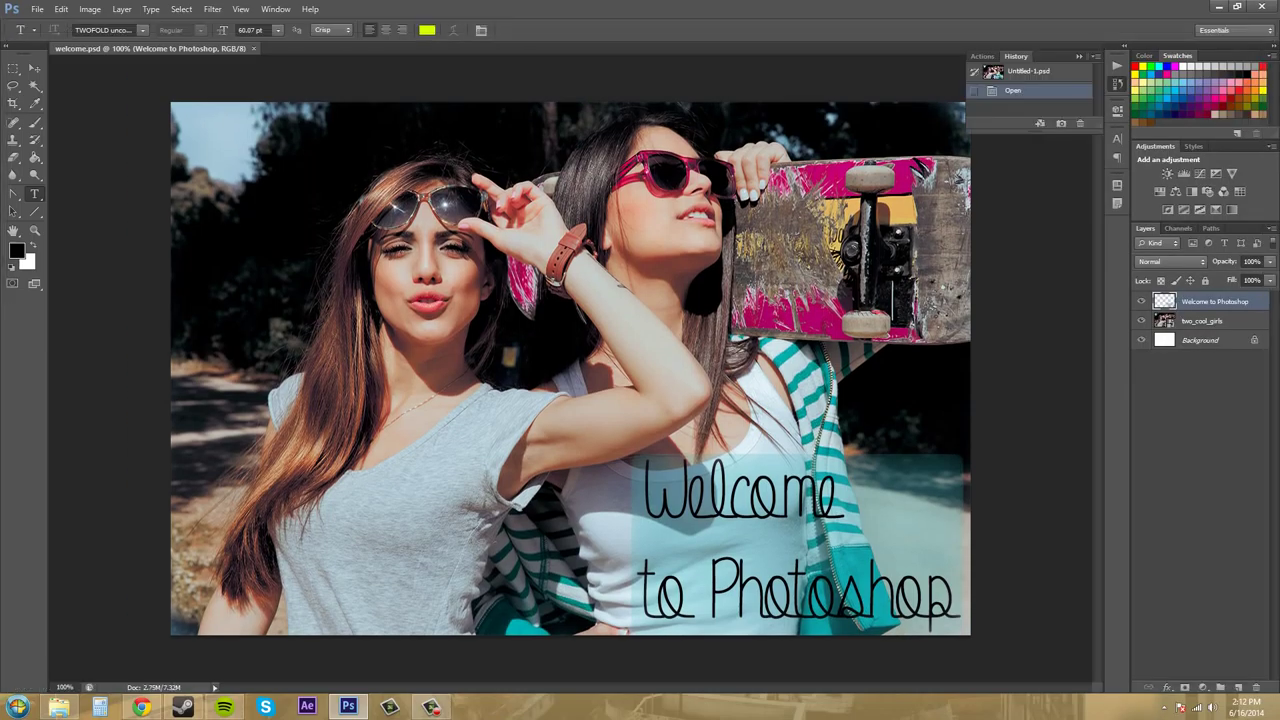
key(v)
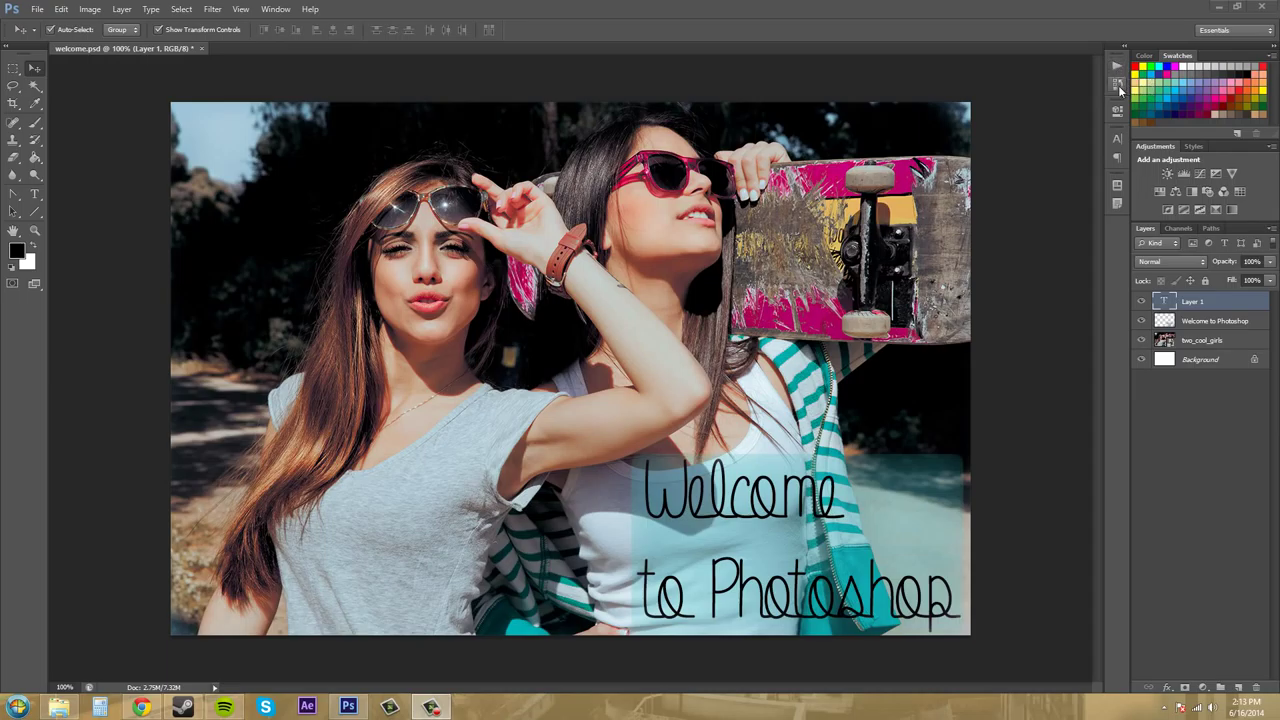
Expand History, deselect Layer 1, and enable Auto-Collapse Iconic Panels from the History tab's context menu
click(1119, 86)
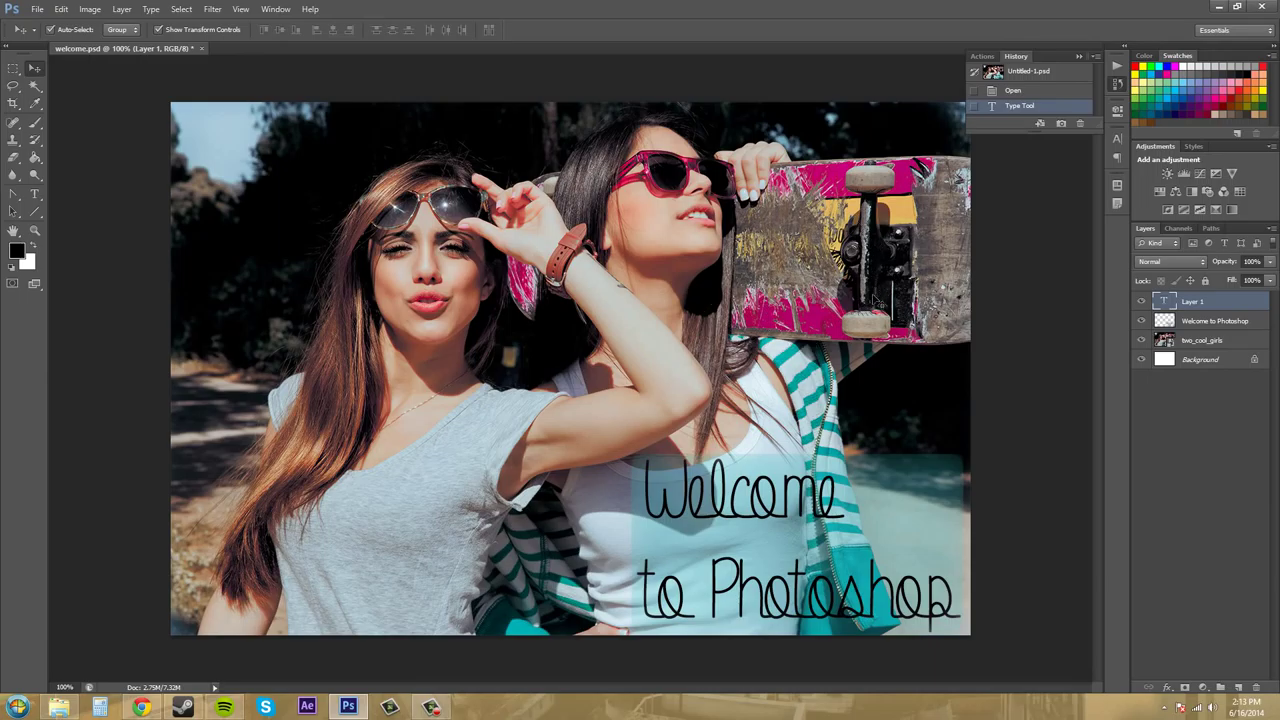
click(1044, 293)
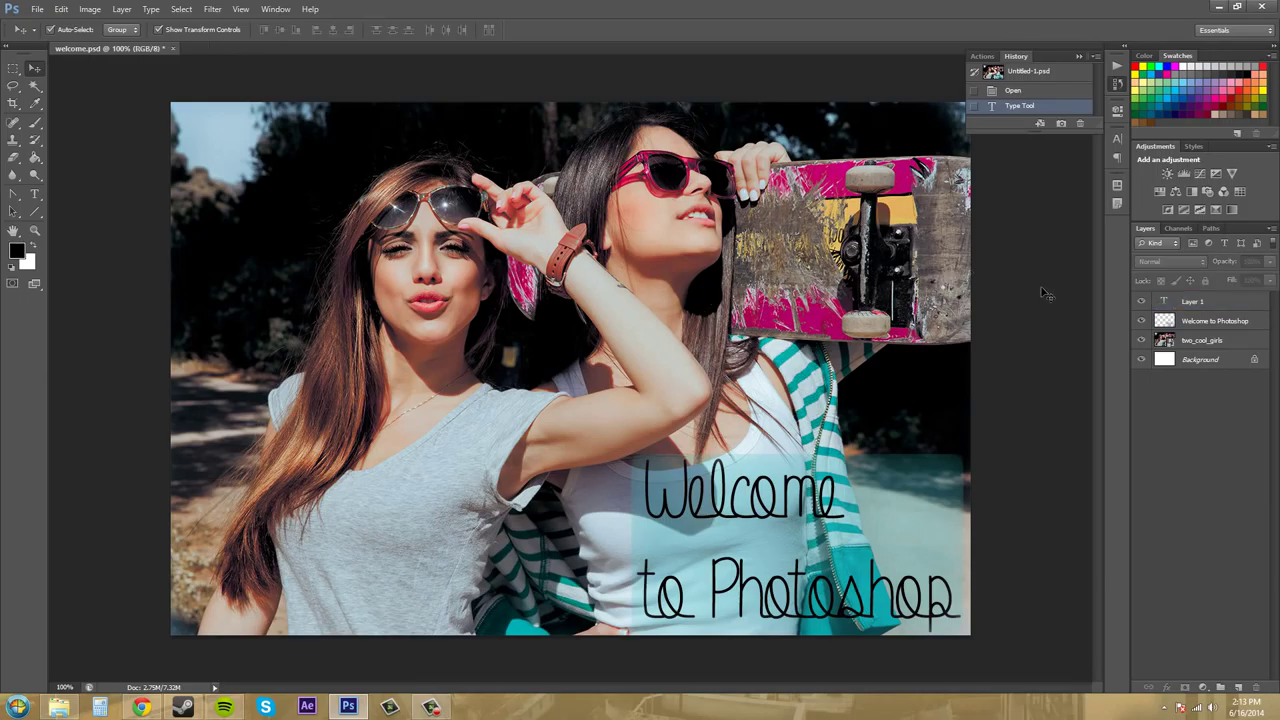
right_click(1017, 58)
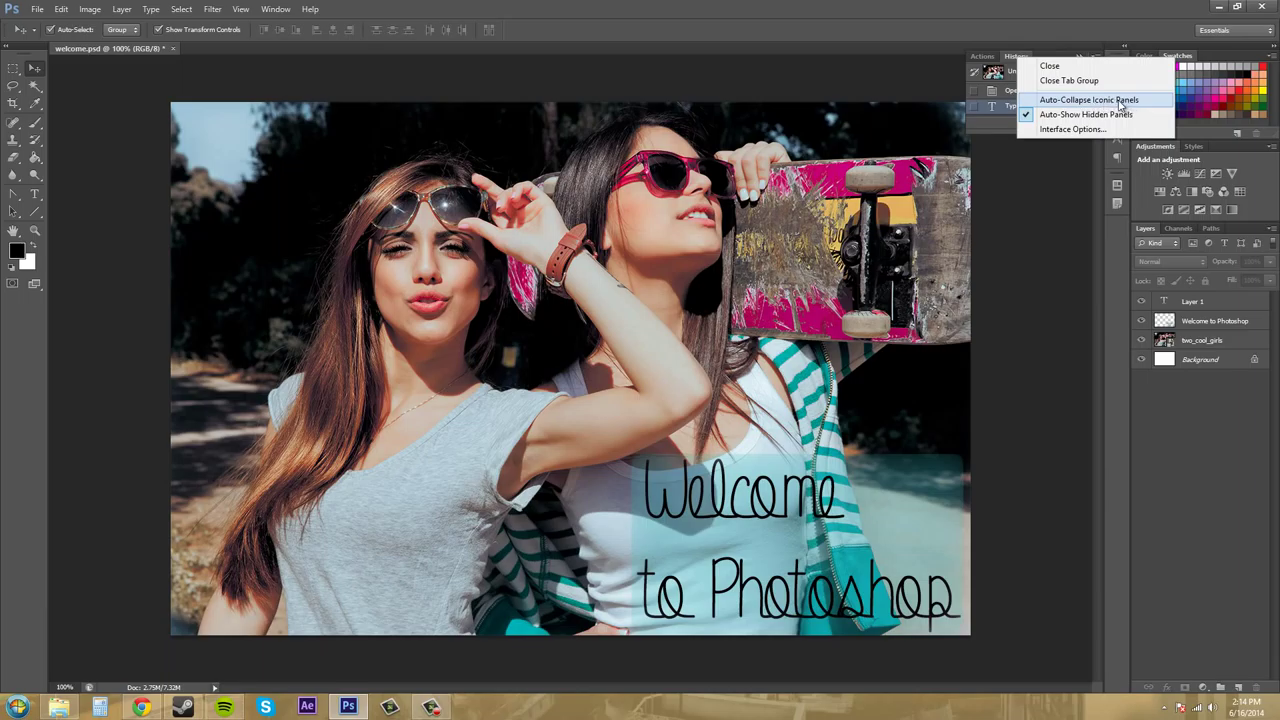
click(1108, 101)
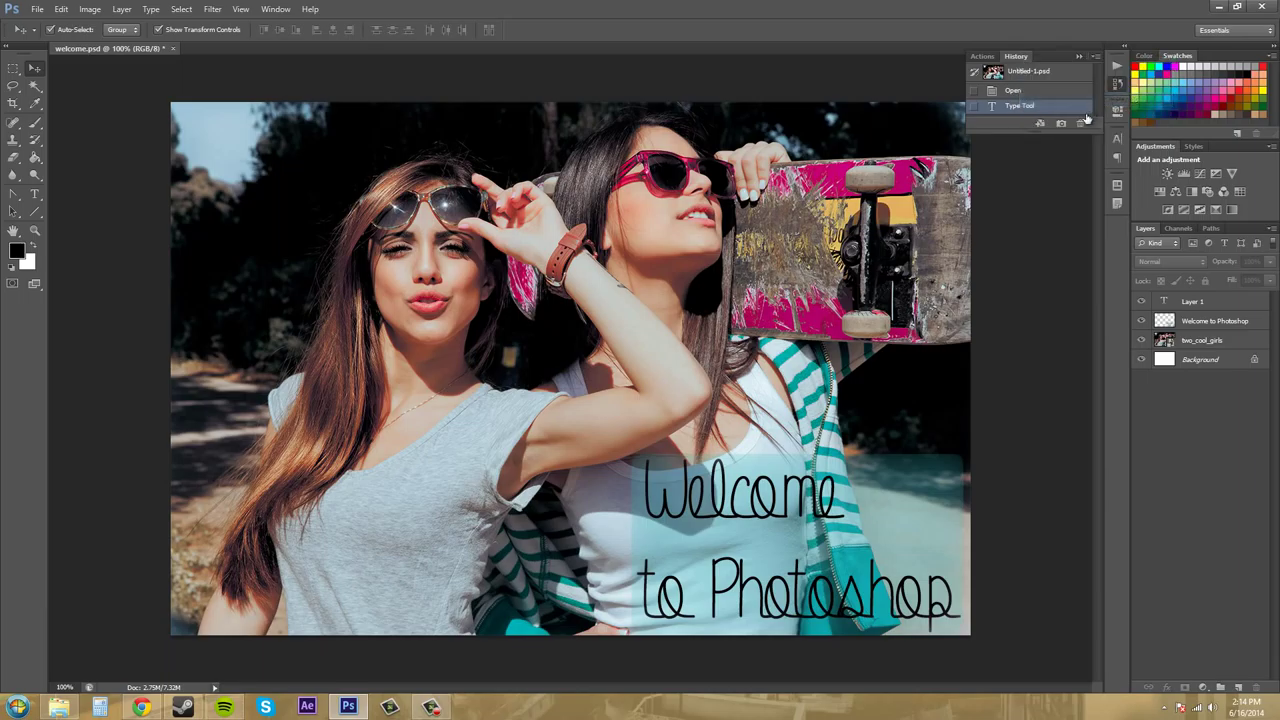
Test auto-collapse by expanding History and Actions, then clicking the image and layers
click(434, 166)
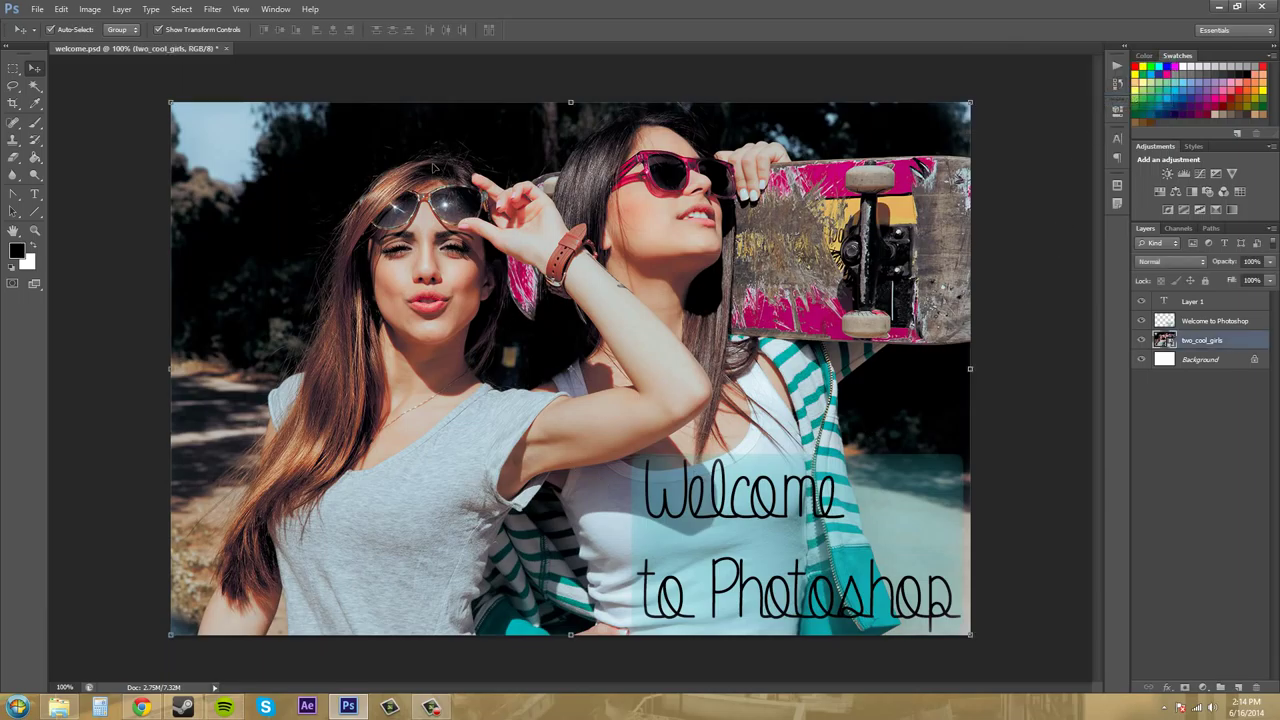
click(1014, 202)
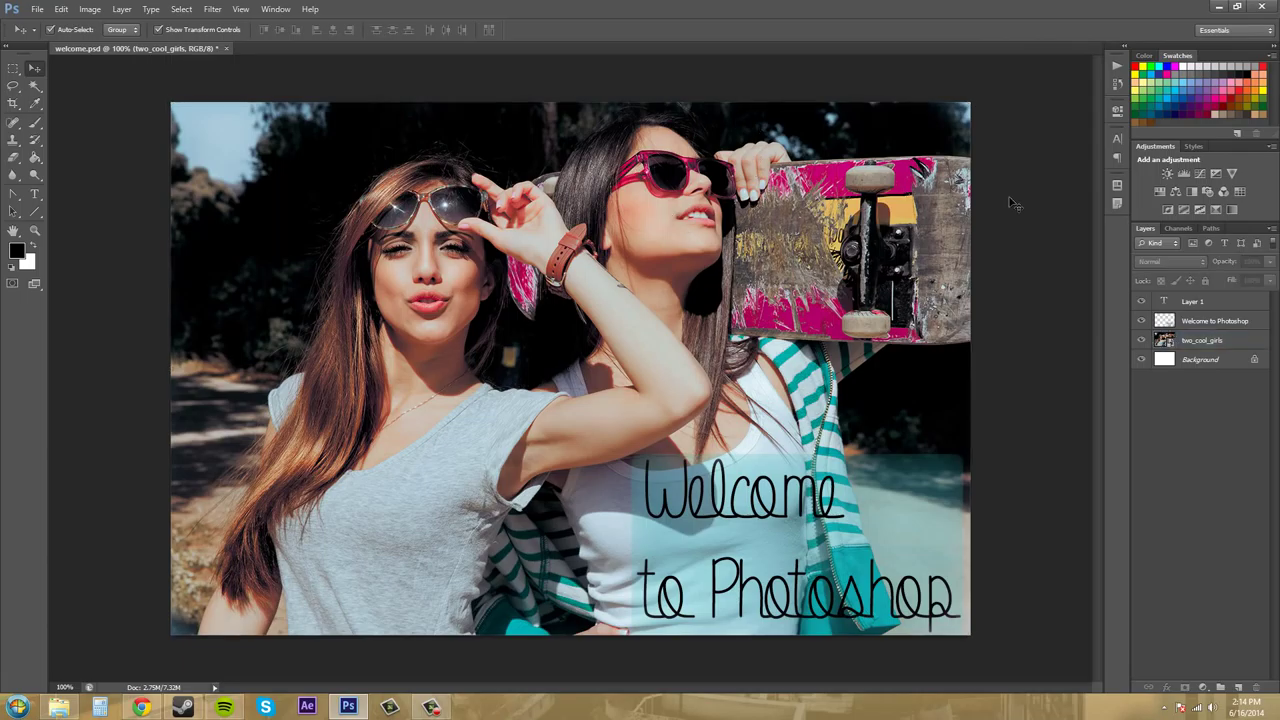
click(1119, 84)
click(1034, 338)
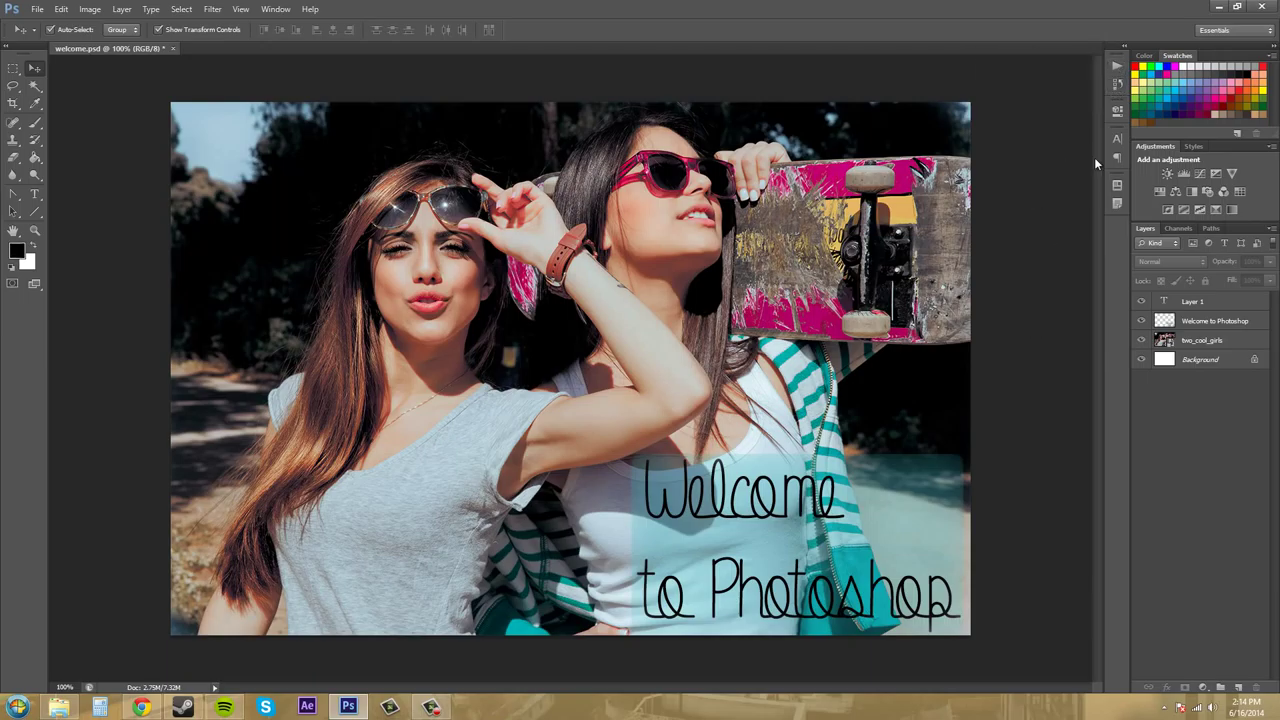
click(1119, 68)
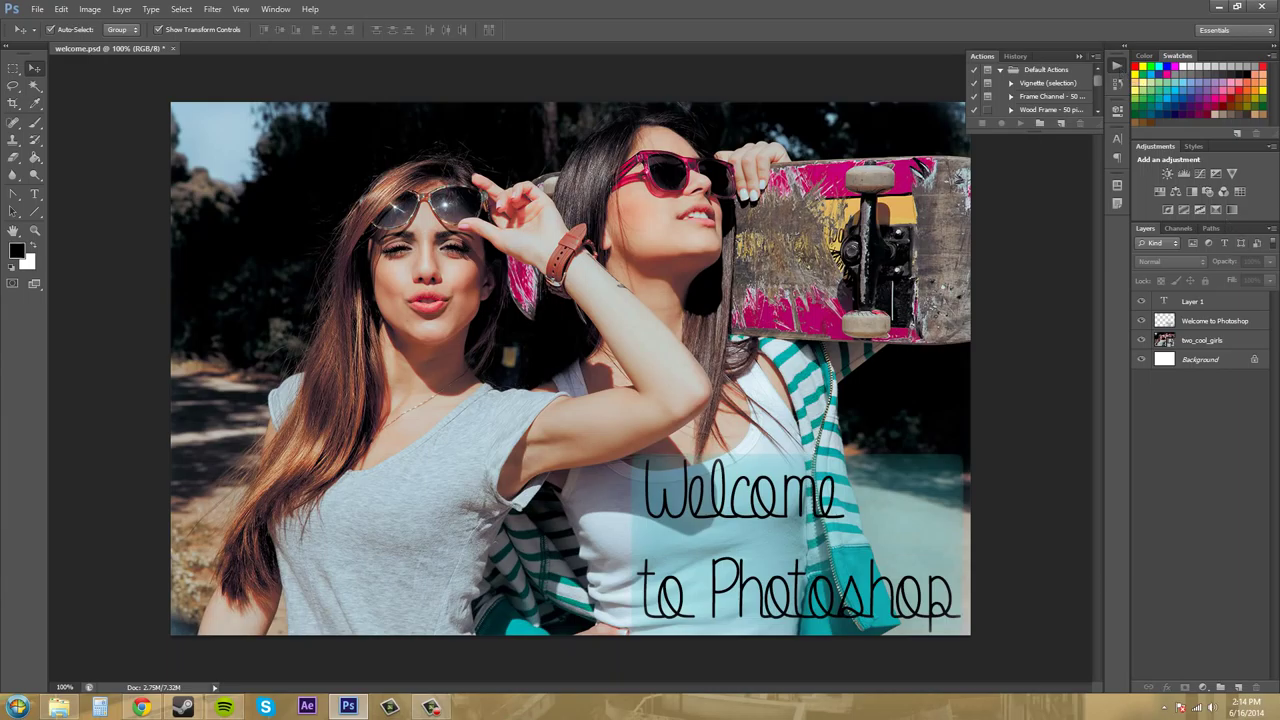
click(1118, 67)
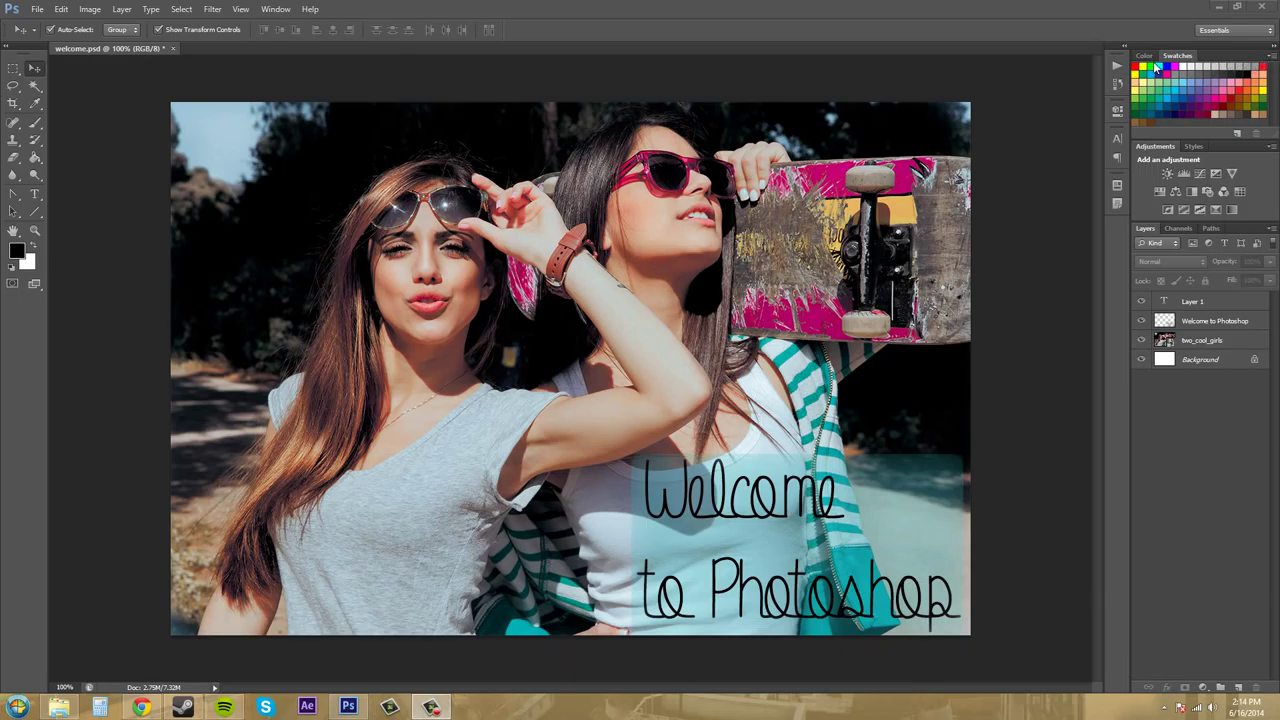
click(1118, 66)
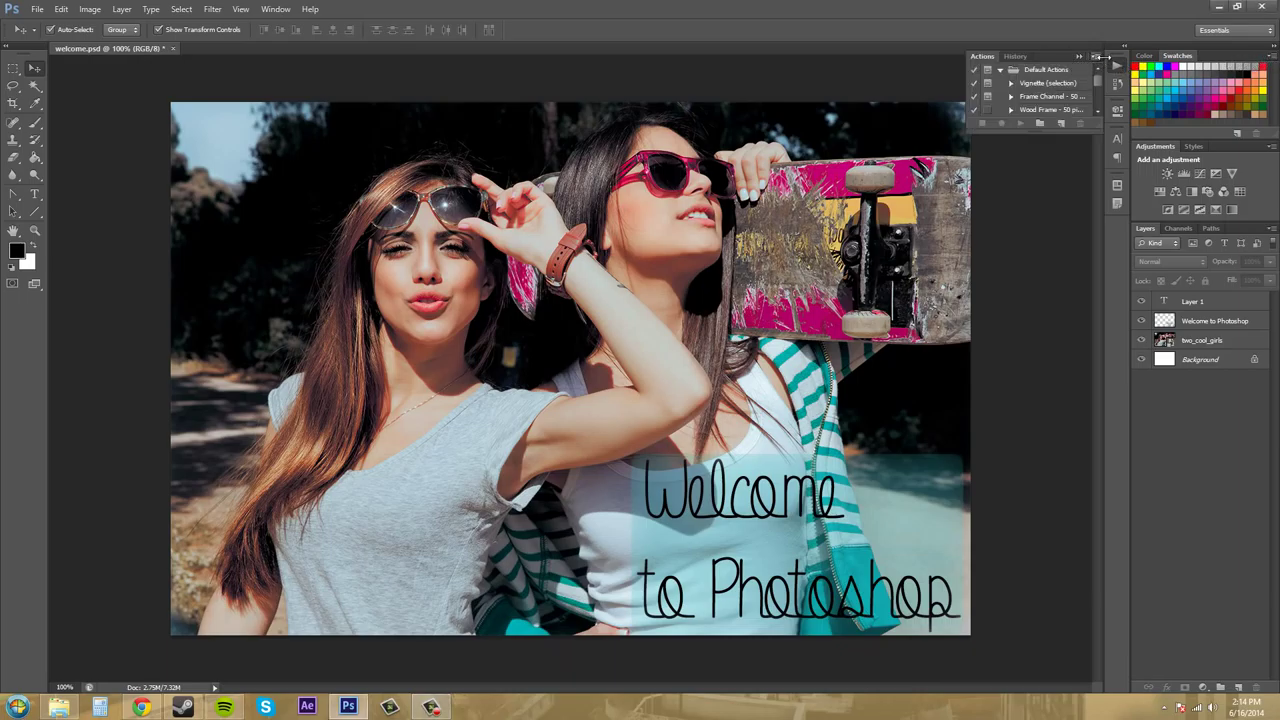
click(1097, 57)
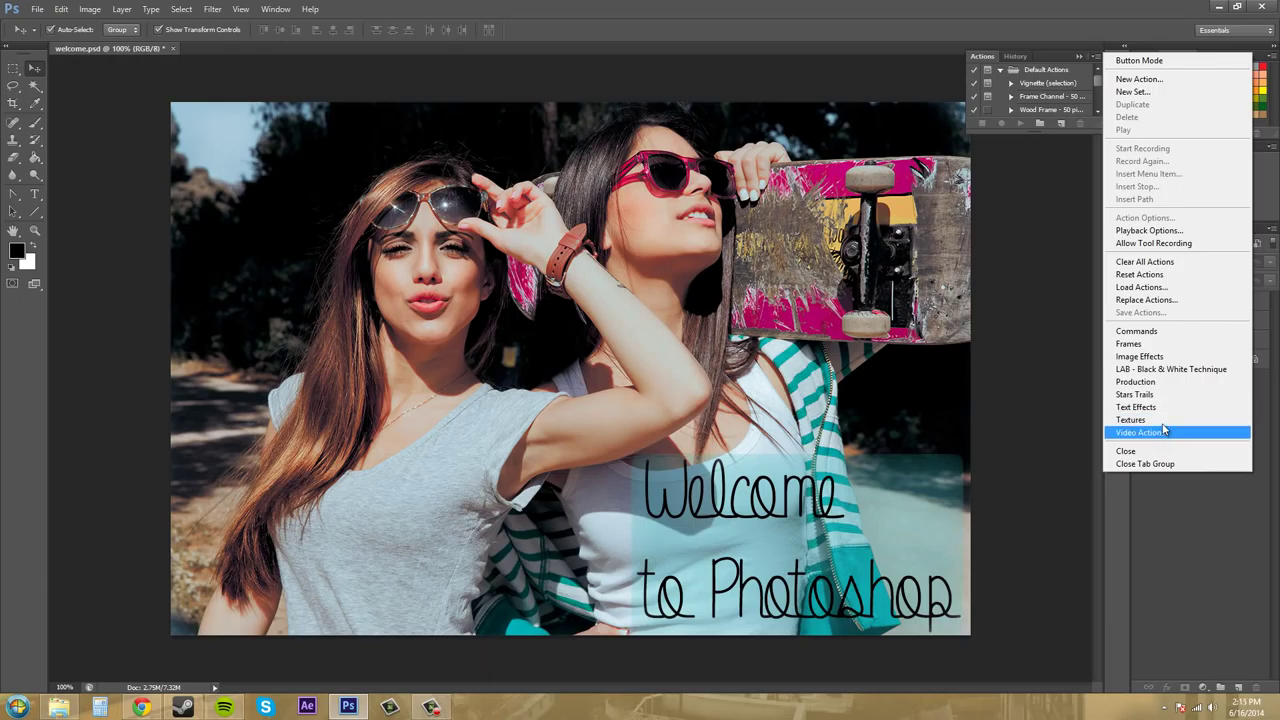
click(1156, 31)
click(1143, 55)
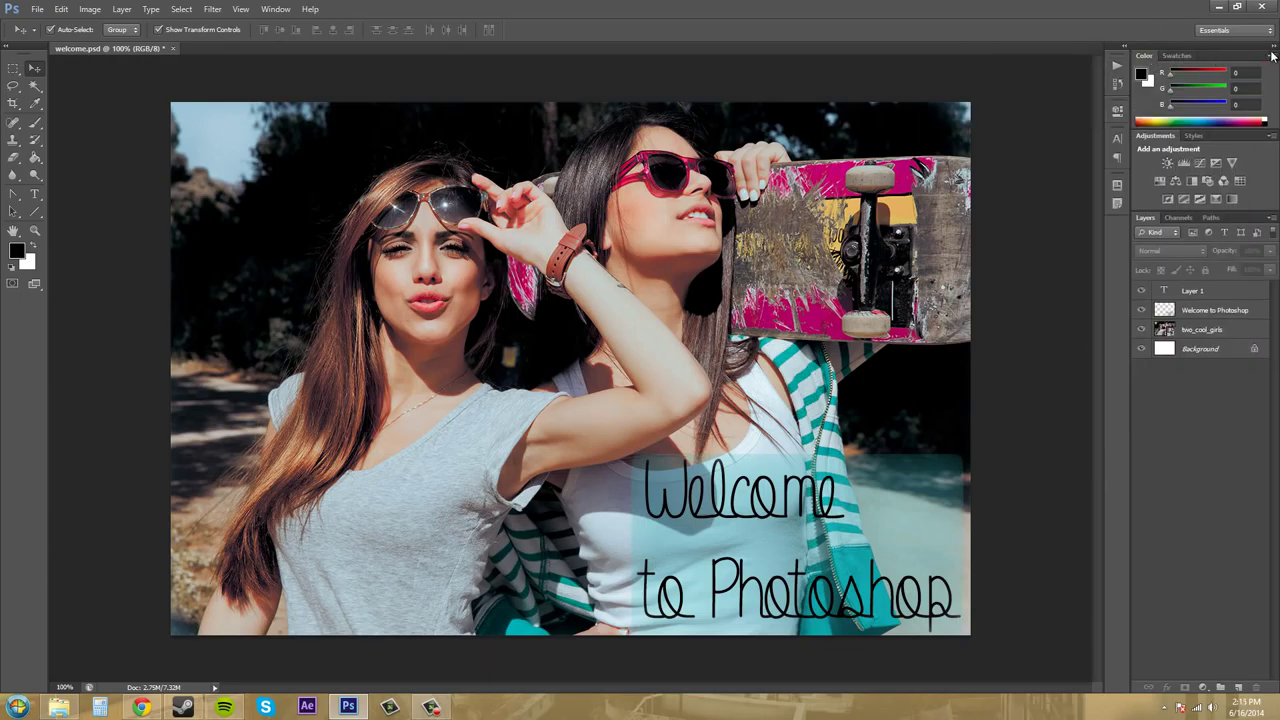
click(1273, 56)
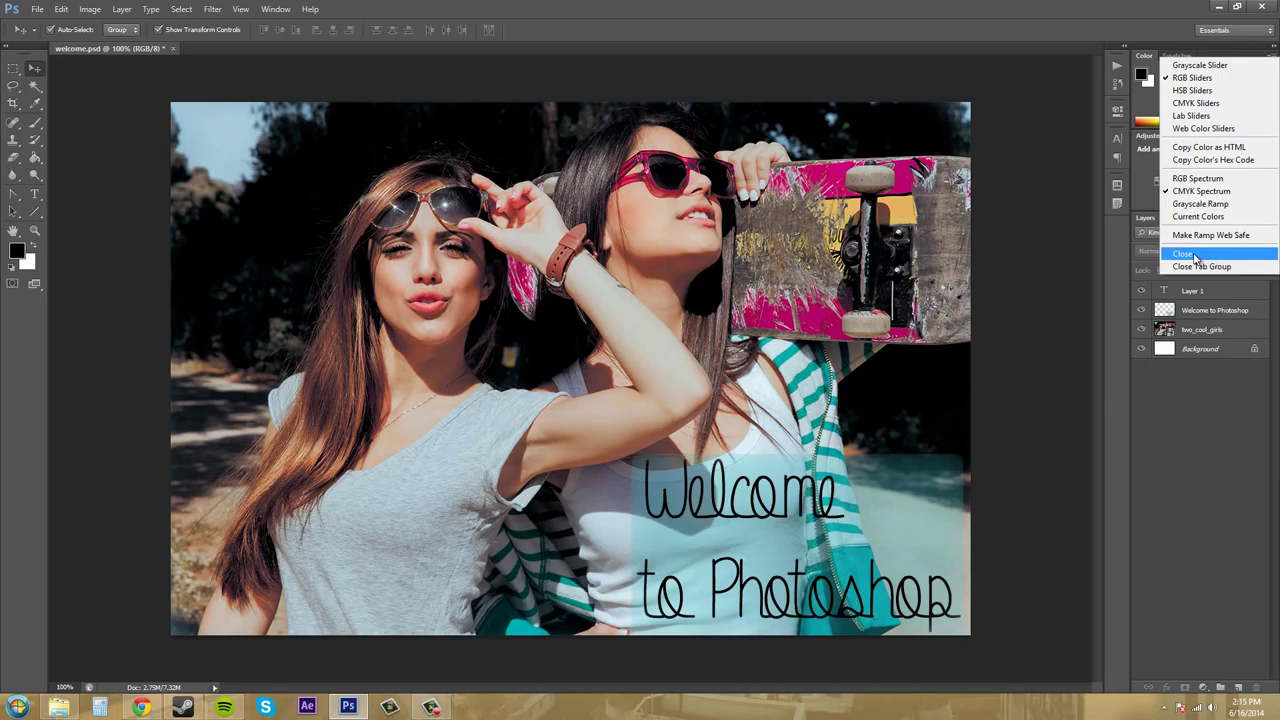
click(1184, 254)
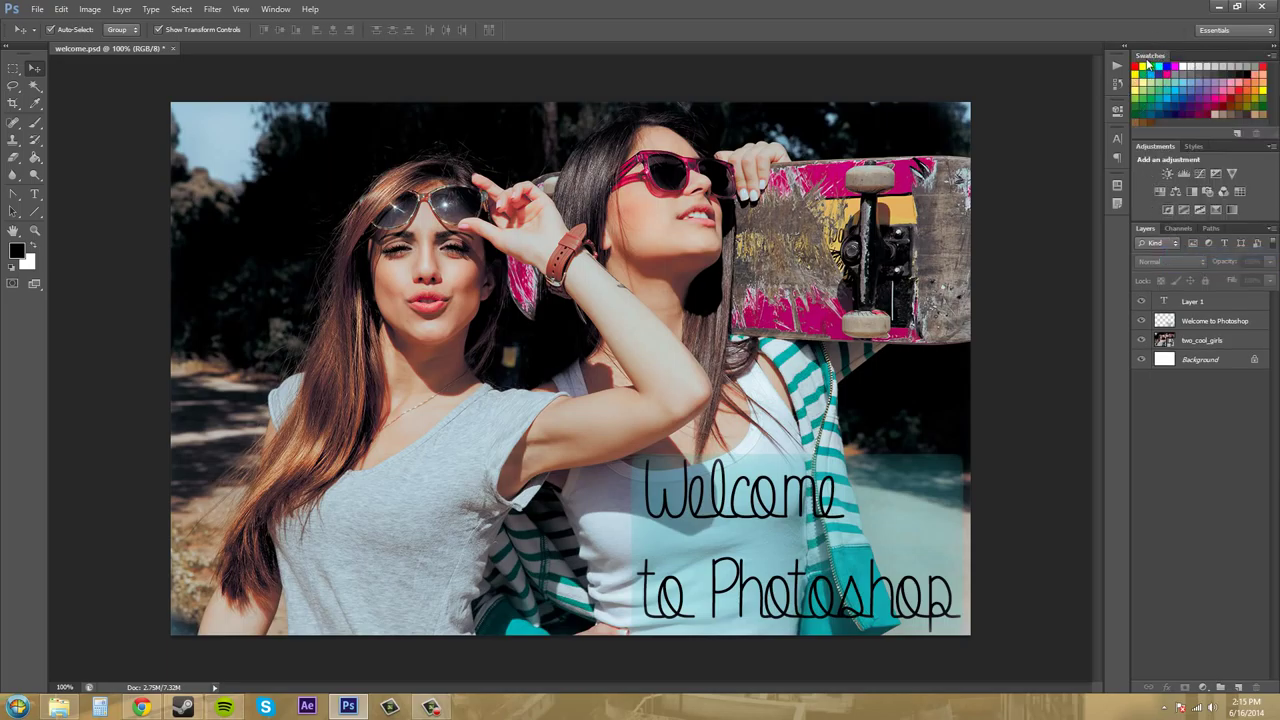
click(276, 10)
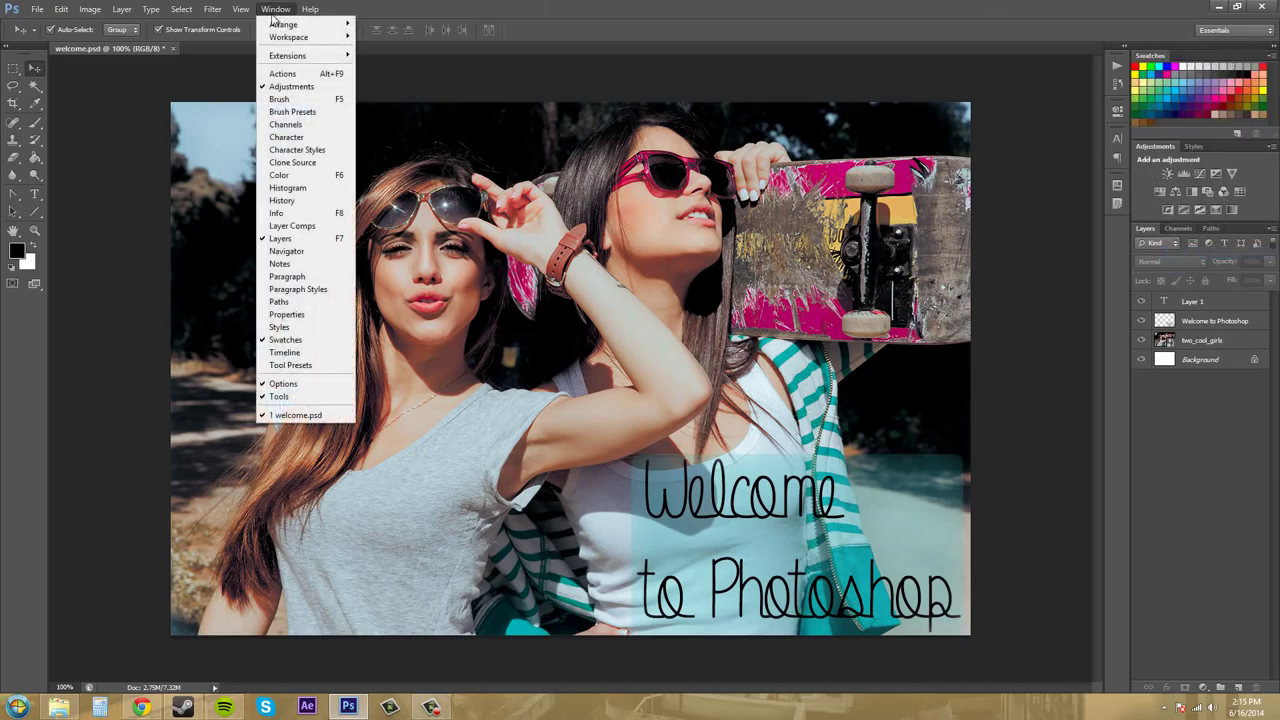
click(286, 178)
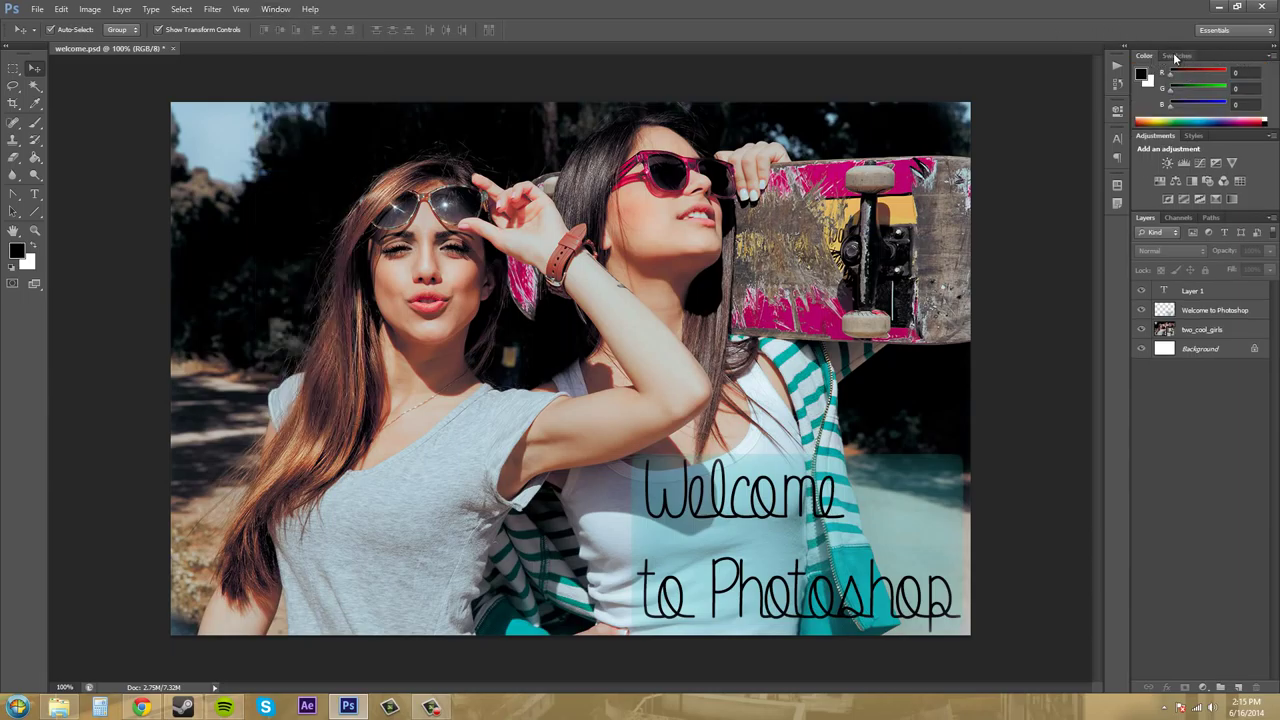
click(1174, 56)
click(1269, 56)
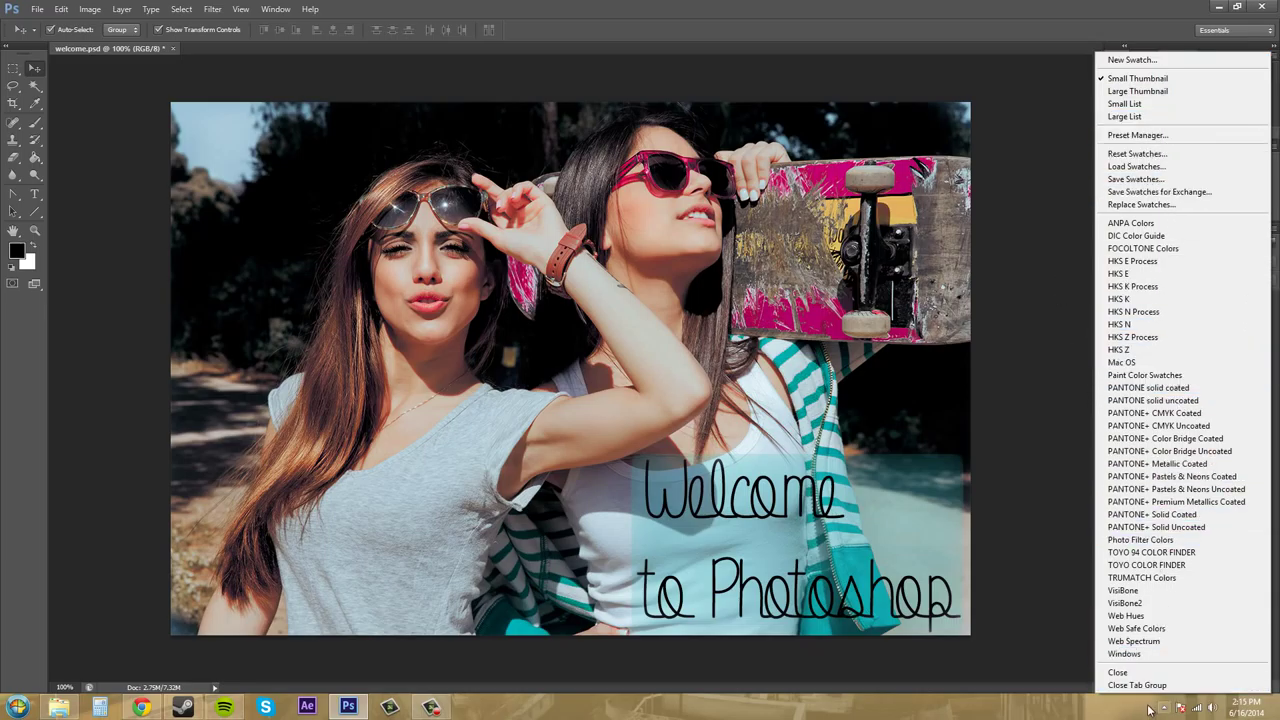
click(1097, 514)
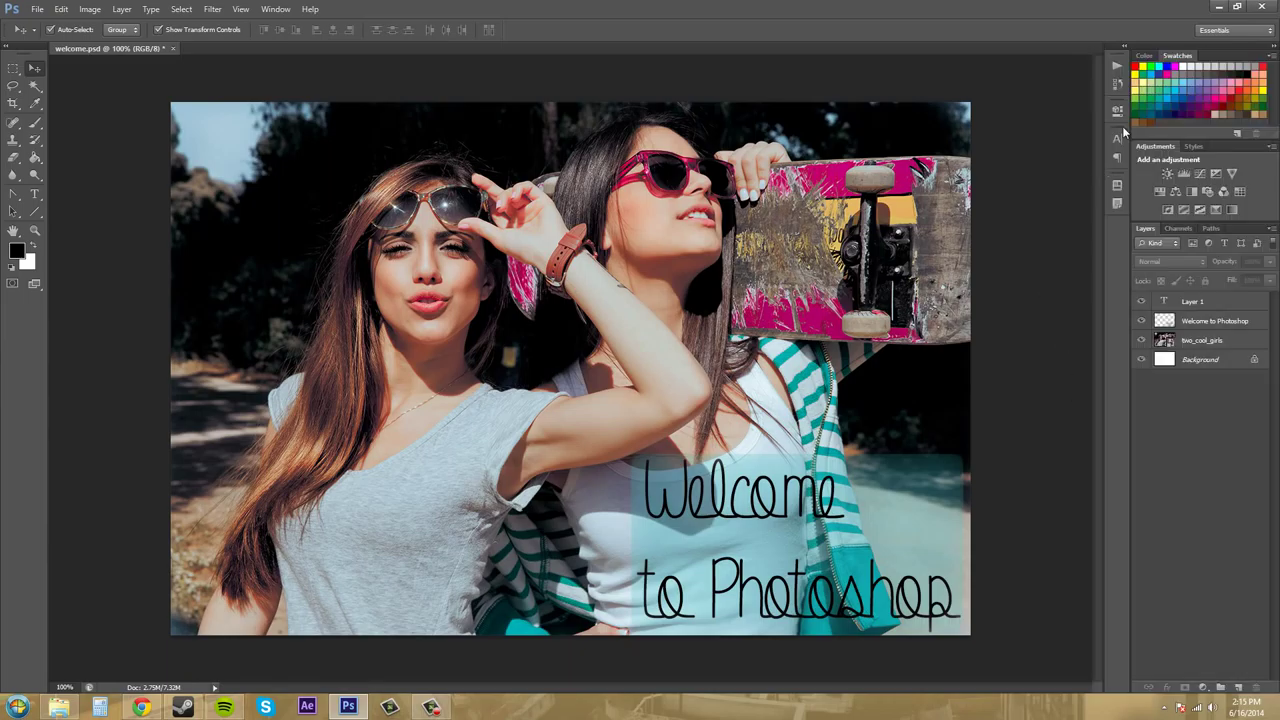
Show Color, drag the Paths tab, check Channels, return to Layers, then open Window > Styles
click(1144, 55)
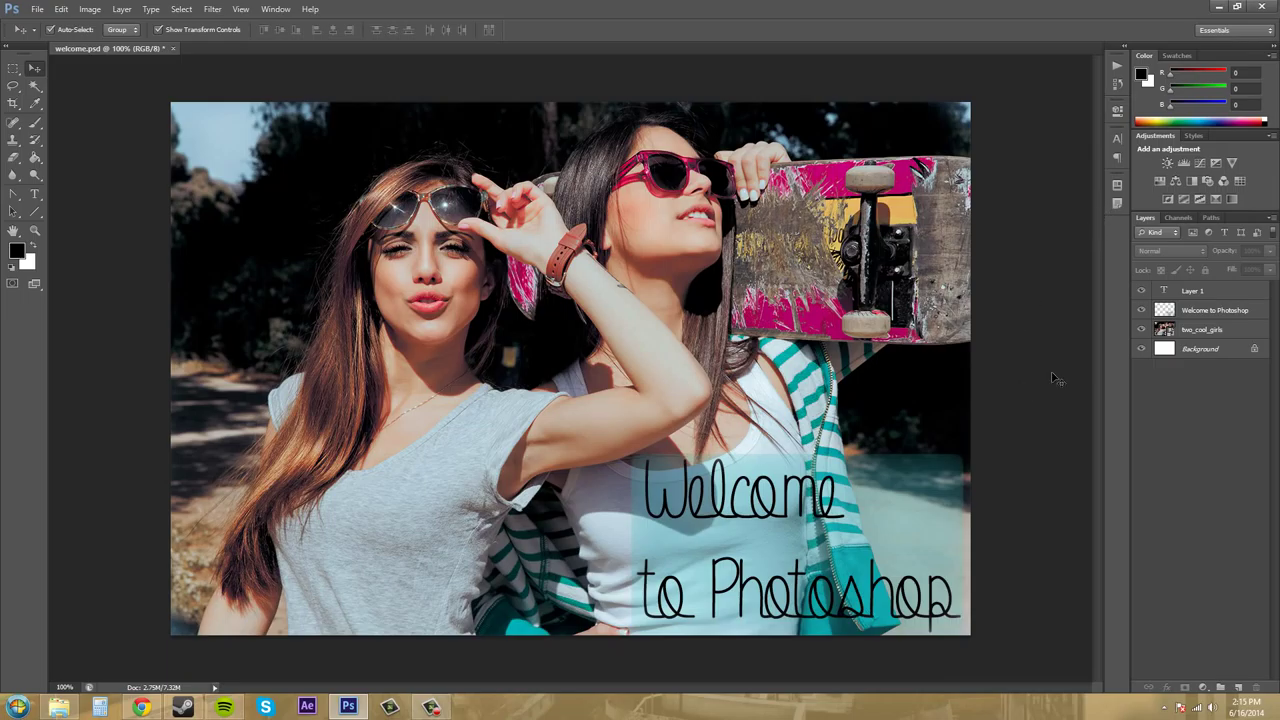
drag(1210, 224, 1183, 220)
click(1180, 219)
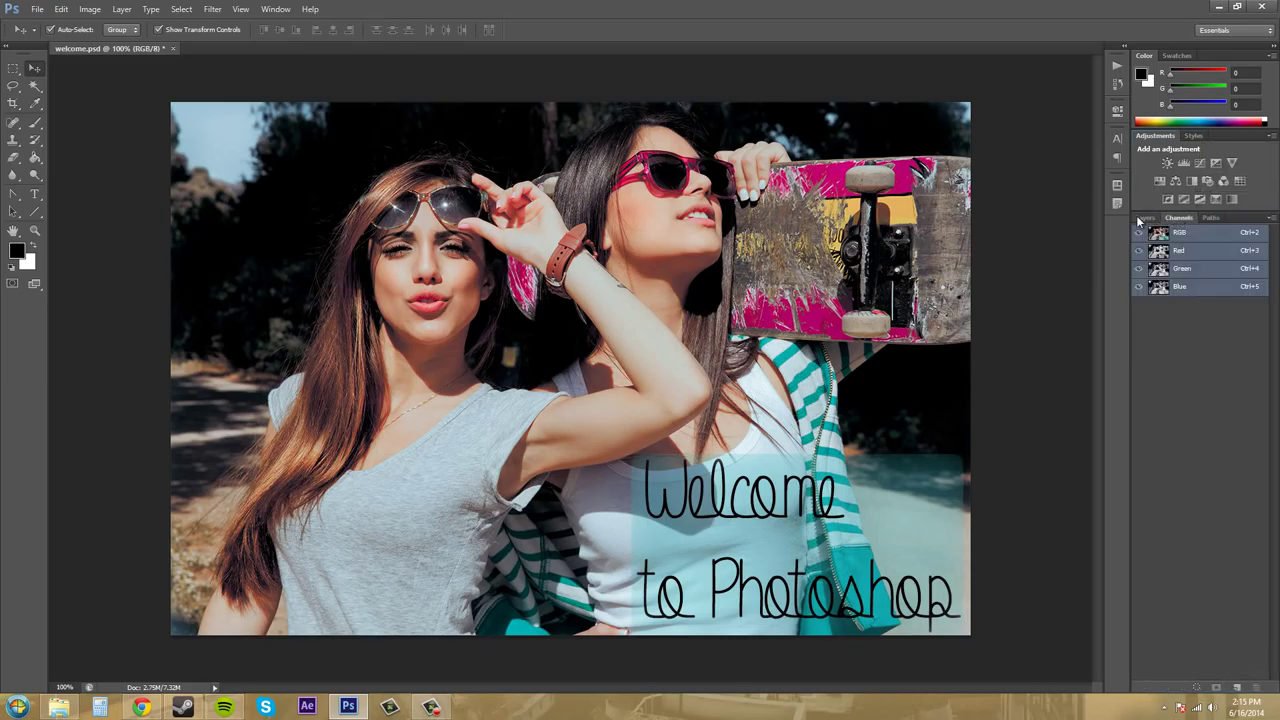
click(1143, 219)
click(274, 10)
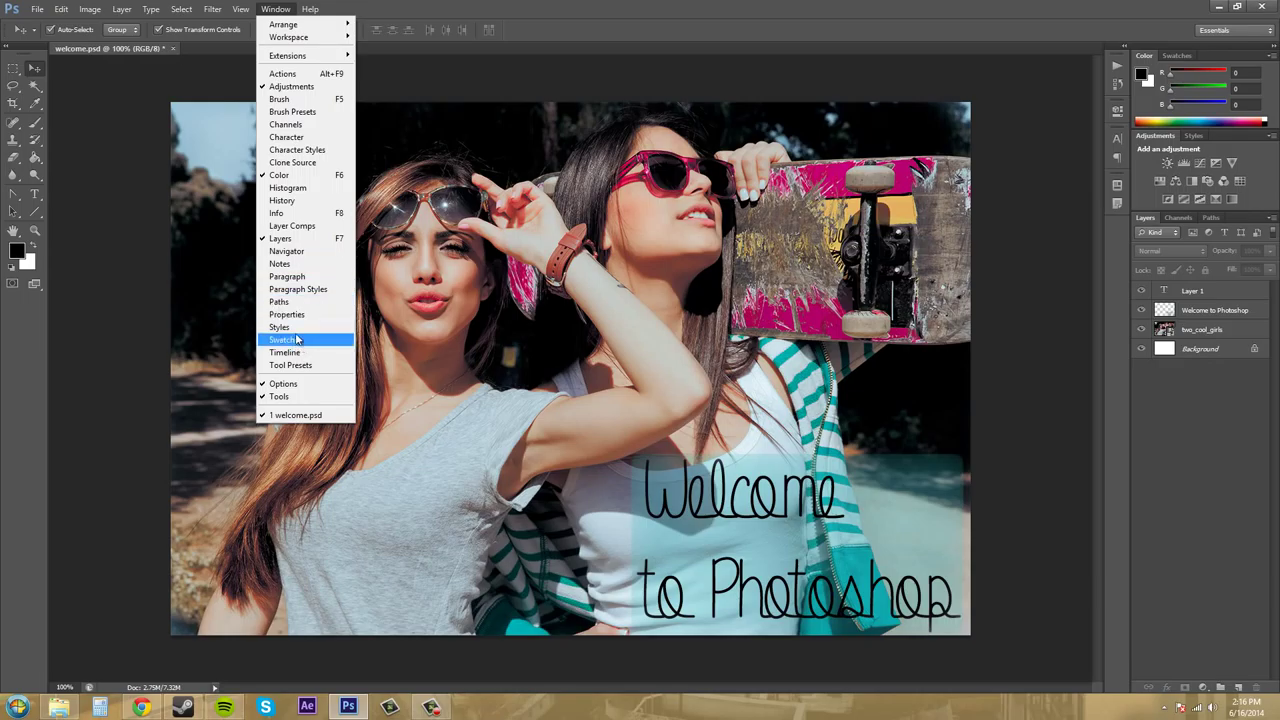
click(290, 328)
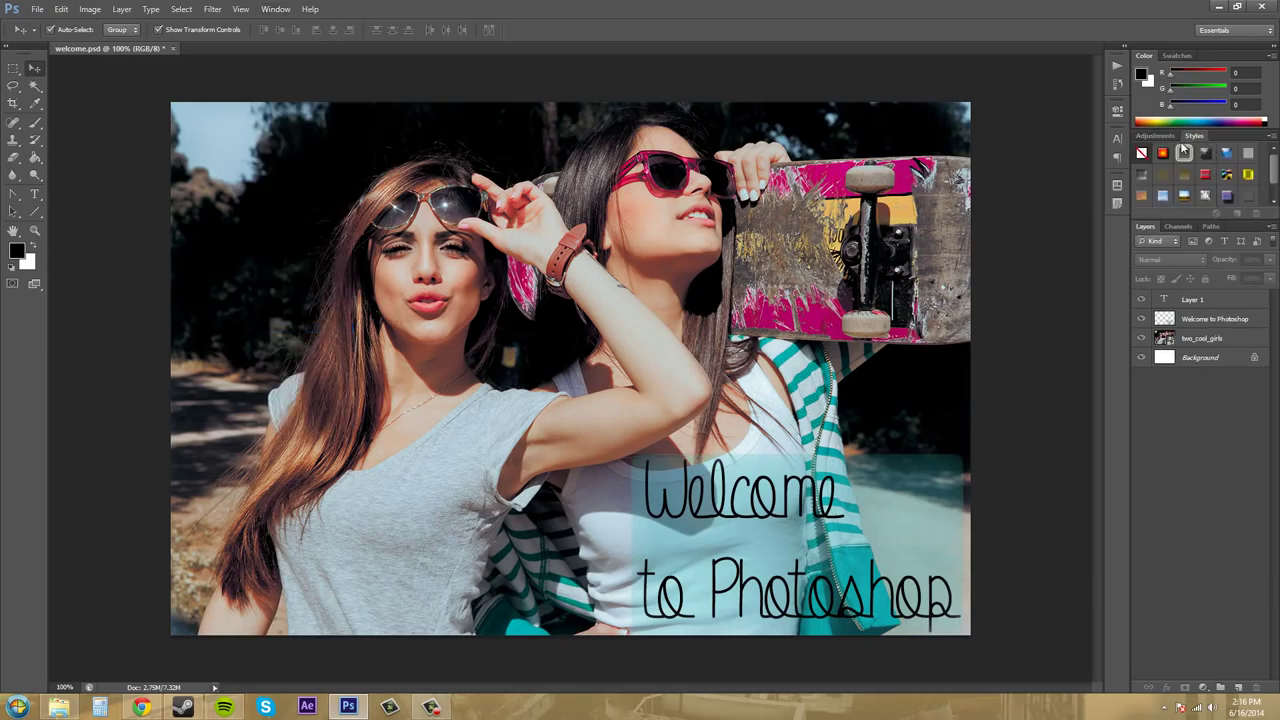